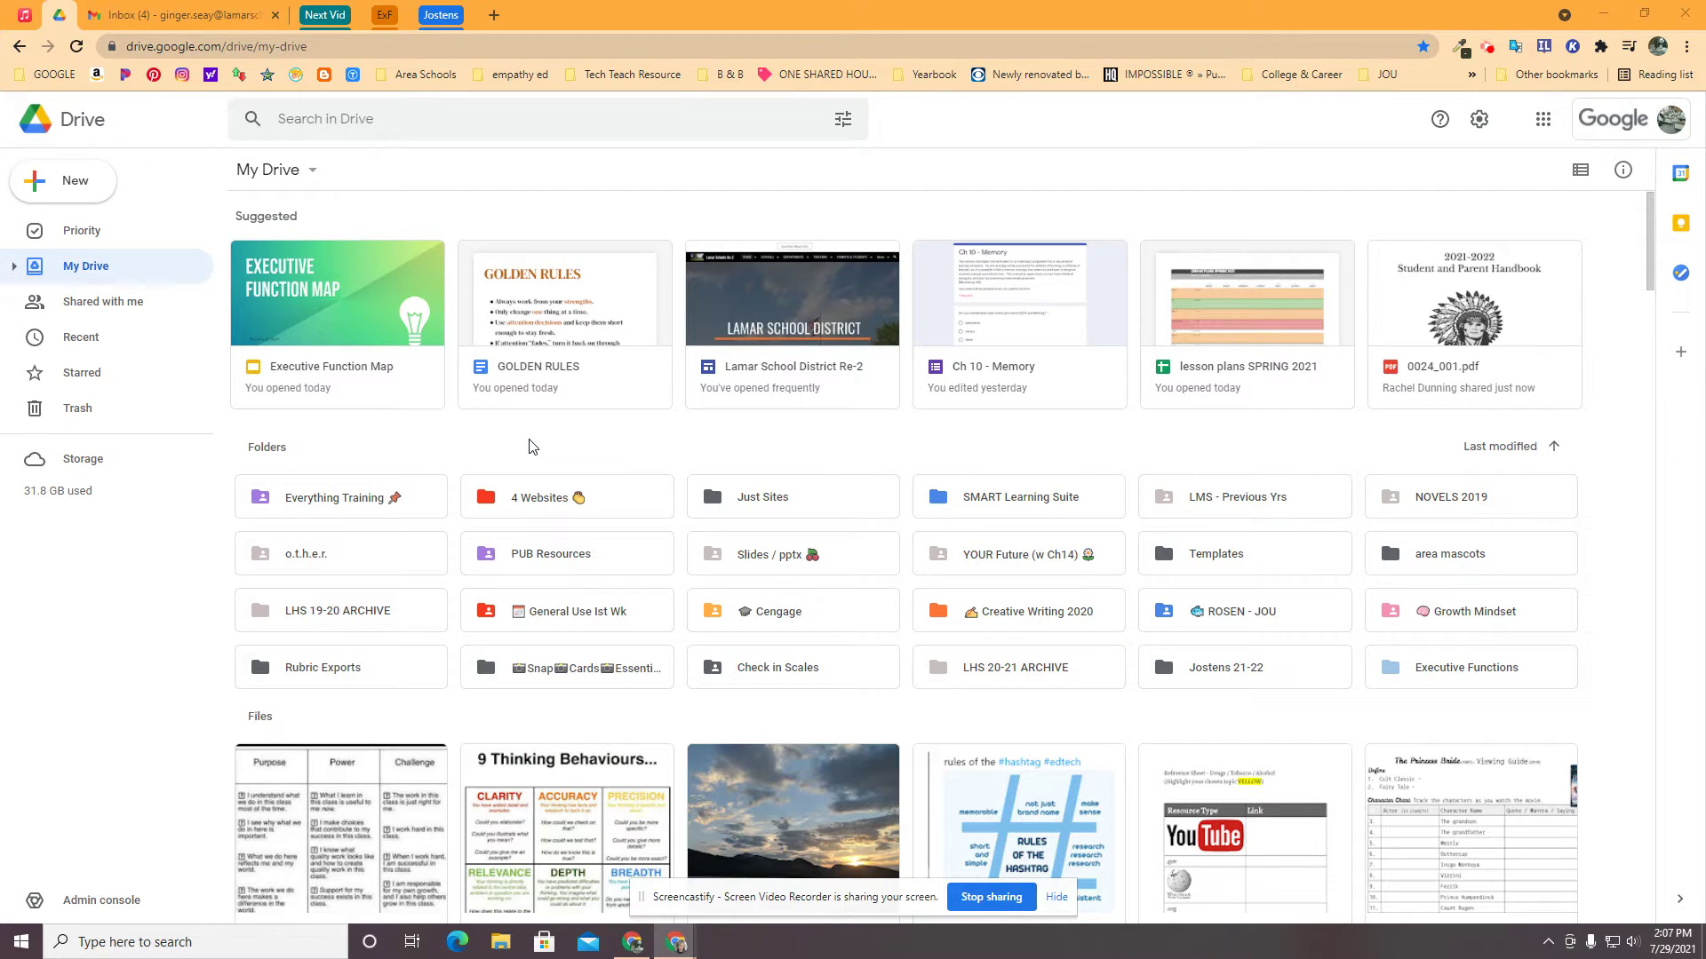
Step: View the LHS 19-20 ARCHIVE folder and its SPRING 2020 Classrooms subfolder, and return to My Drive
double_click(380, 620)
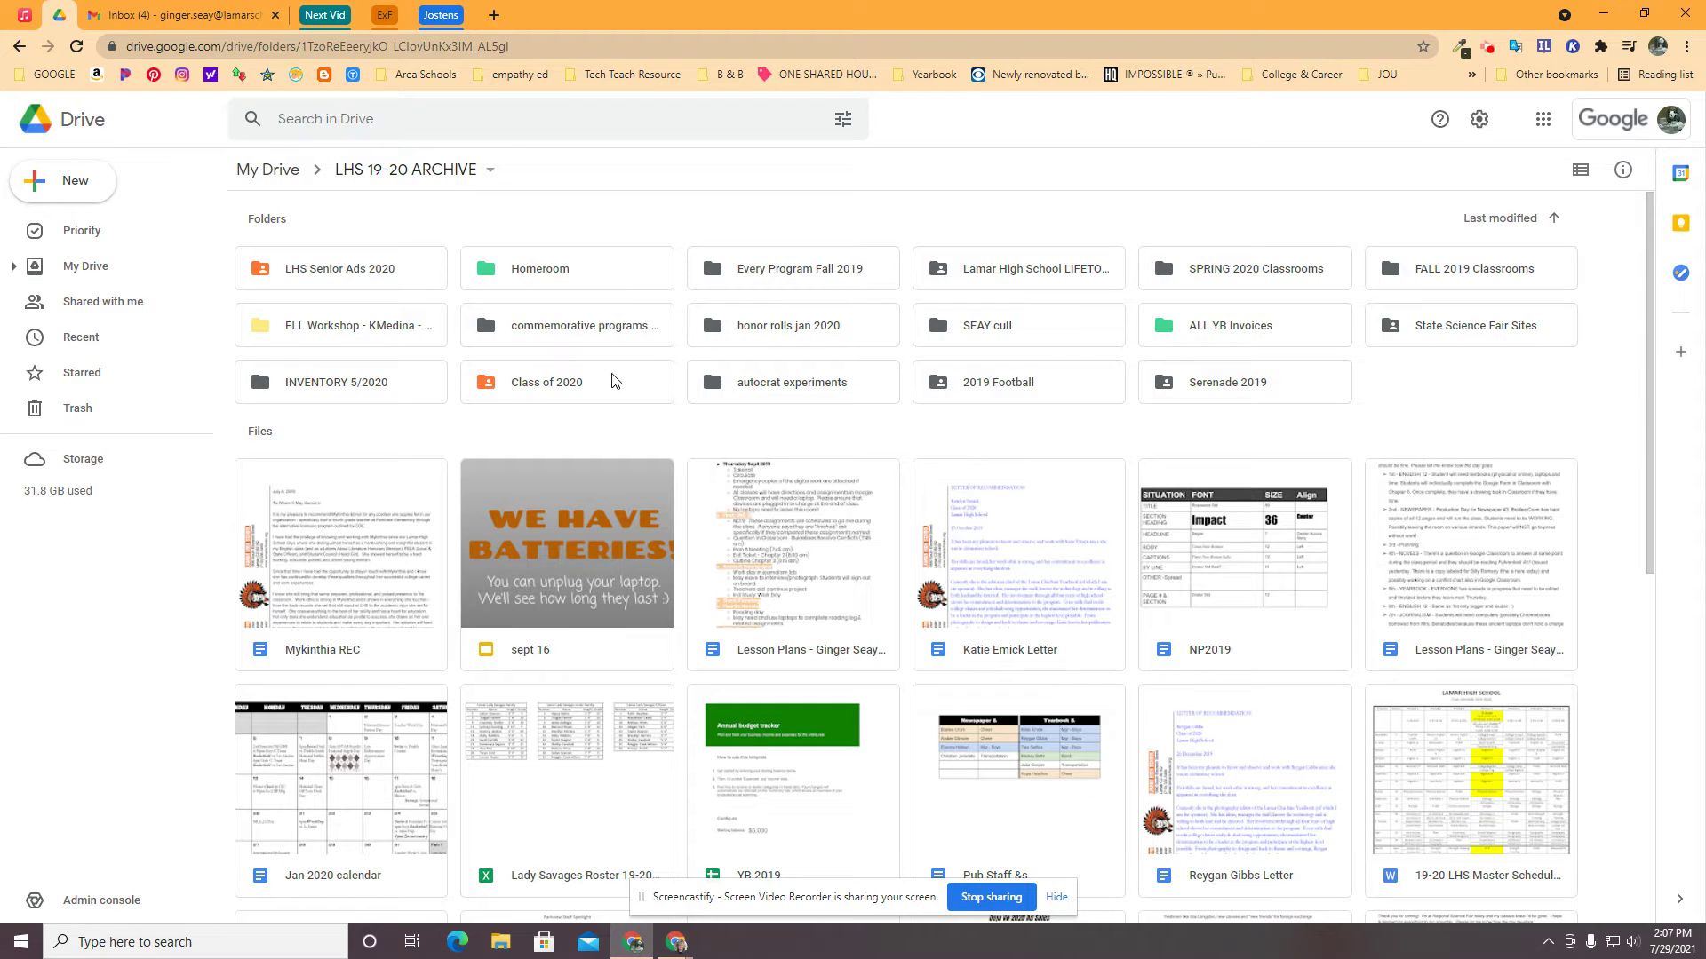
left_click(1221, 273)
double_click(1221, 274)
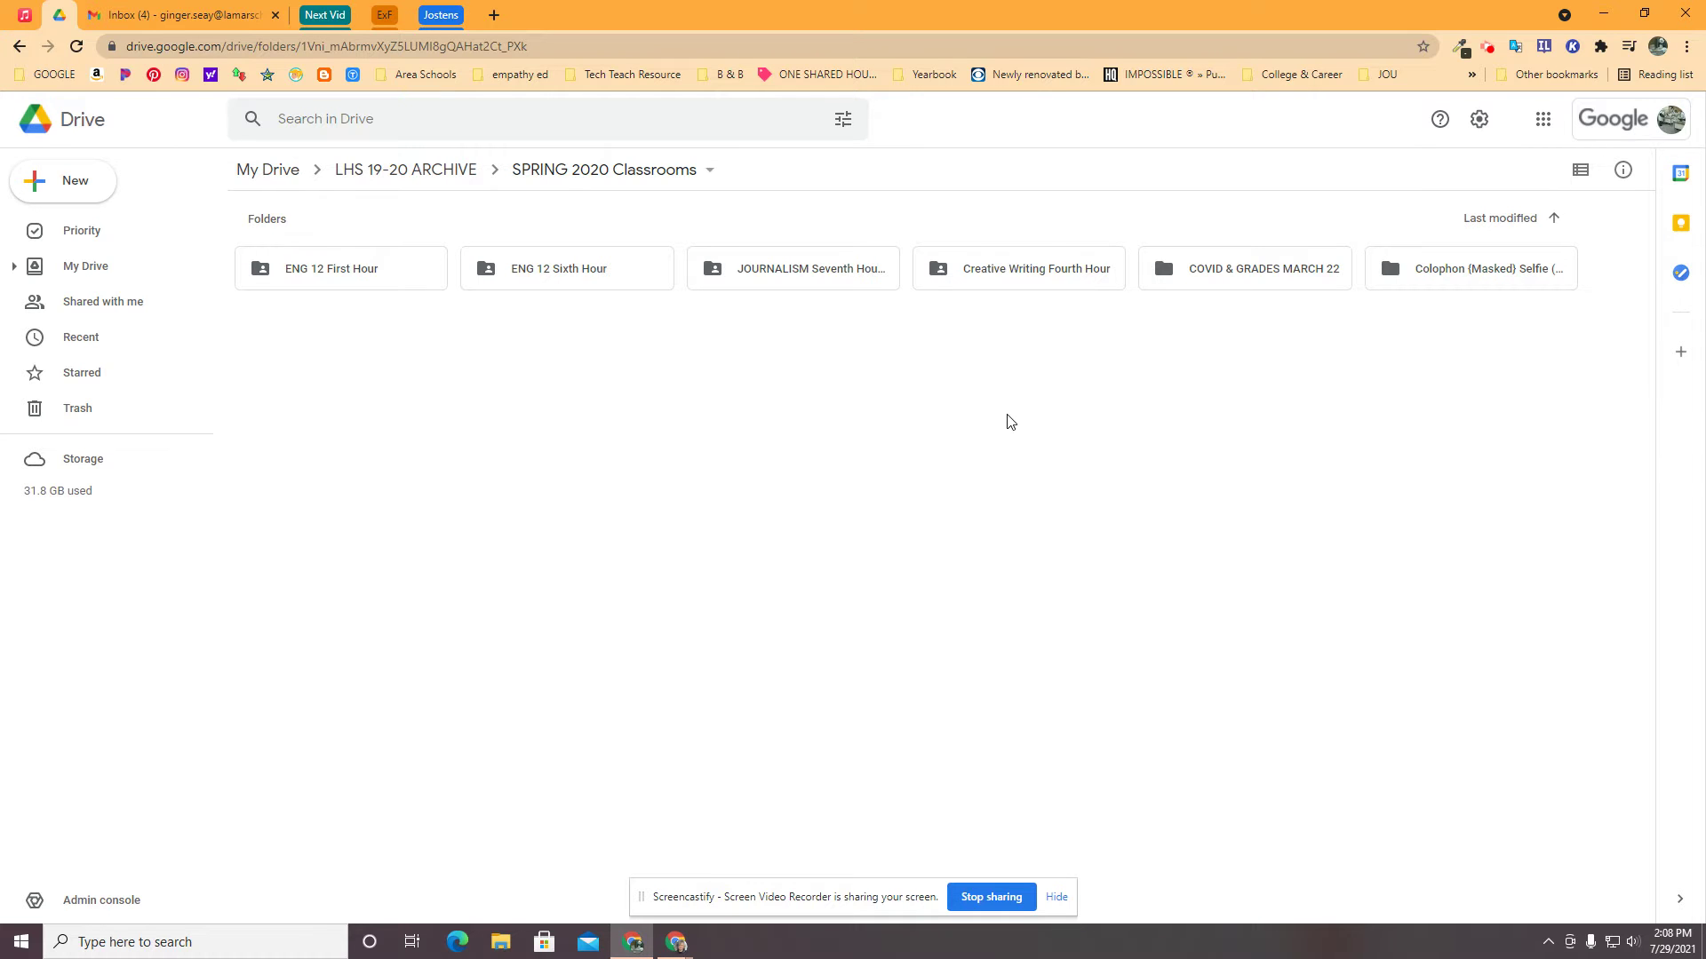
left_click(80, 131)
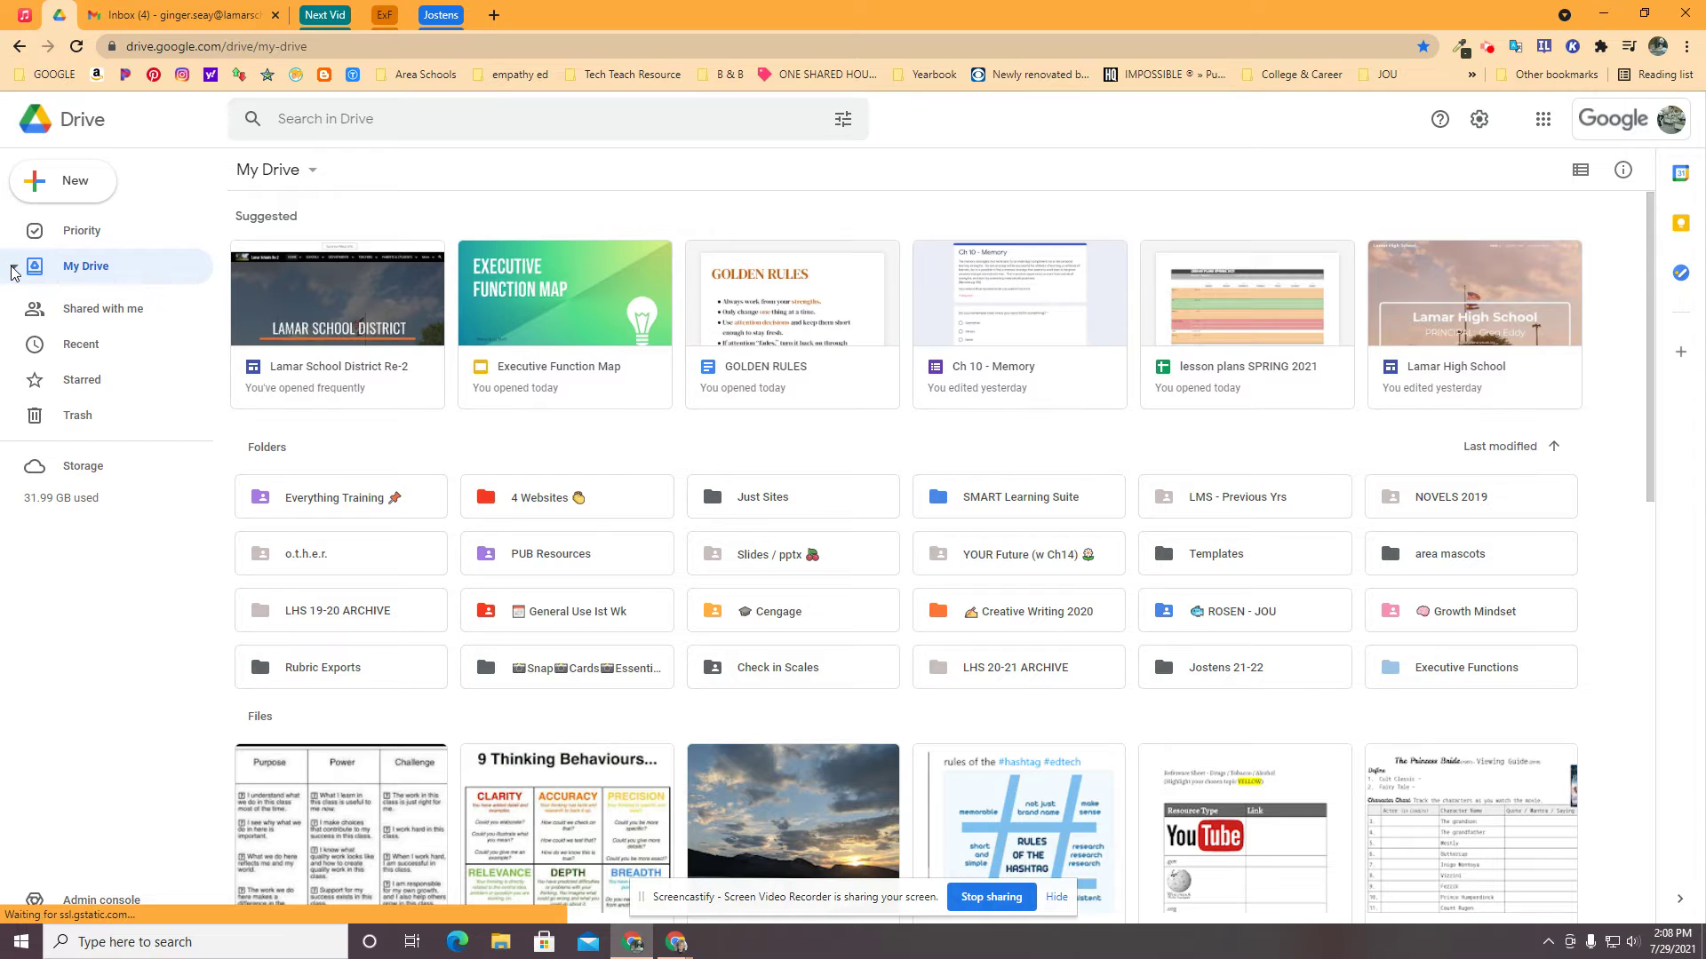
Step: Expand the My Drive folder tree, view the subfolders of LHS 19-20 ARCHIVE there, and collapse that folder again
left_click(12, 268)
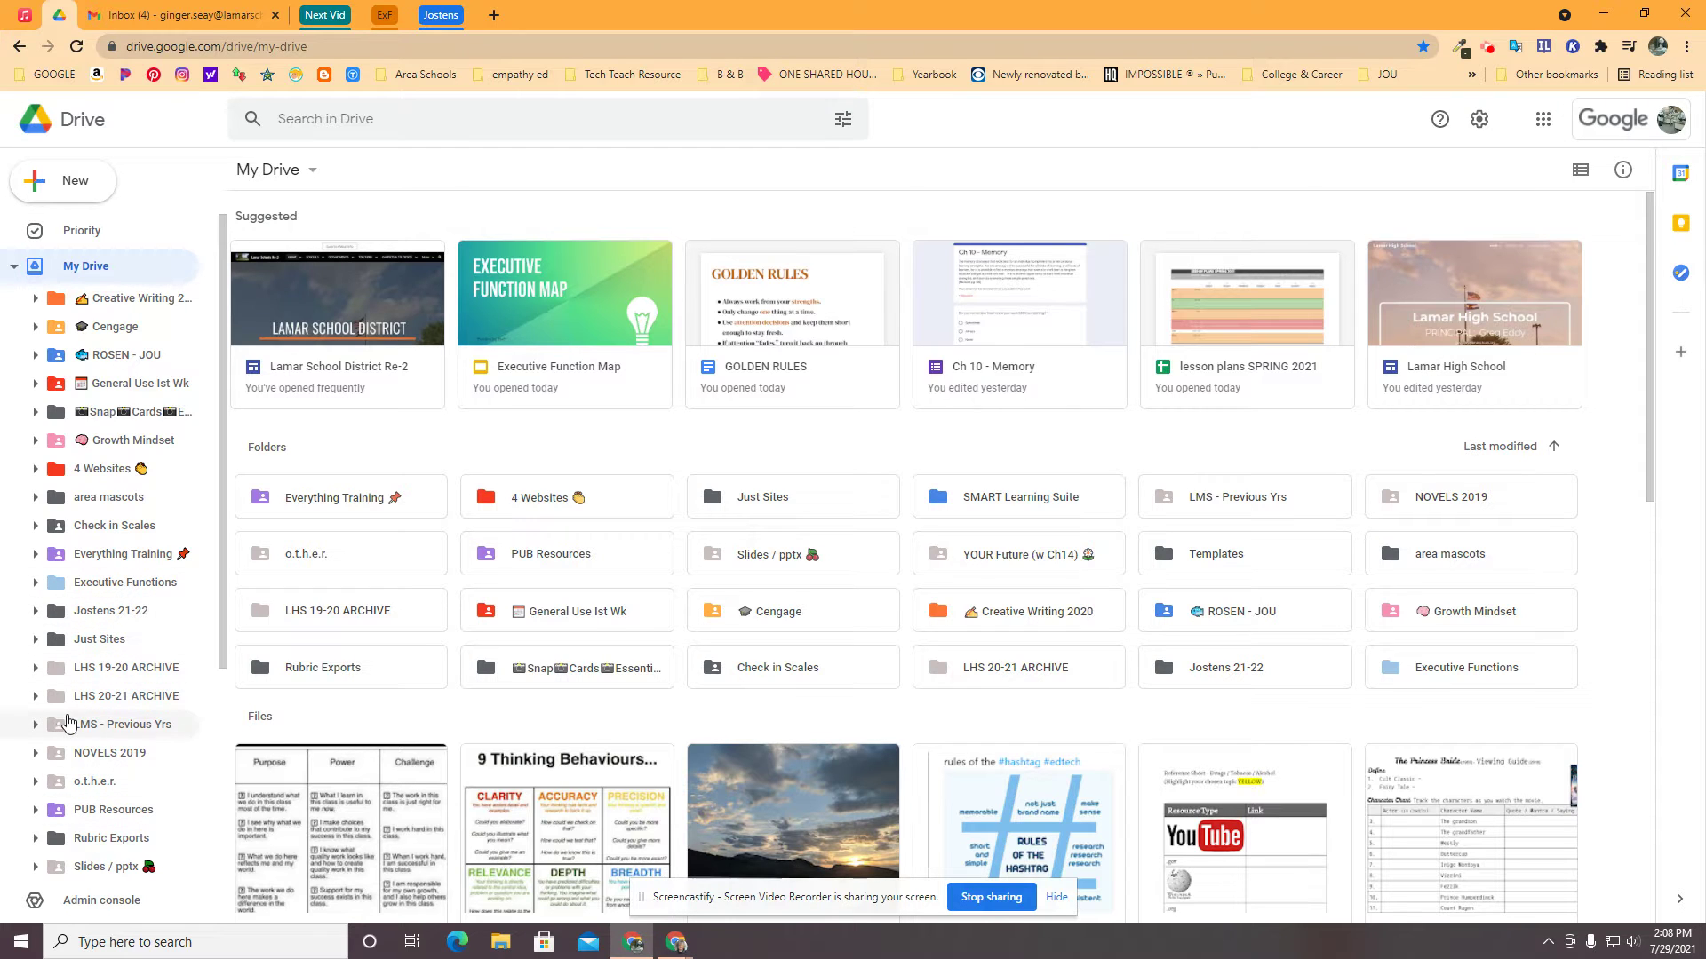
left_click(37, 669)
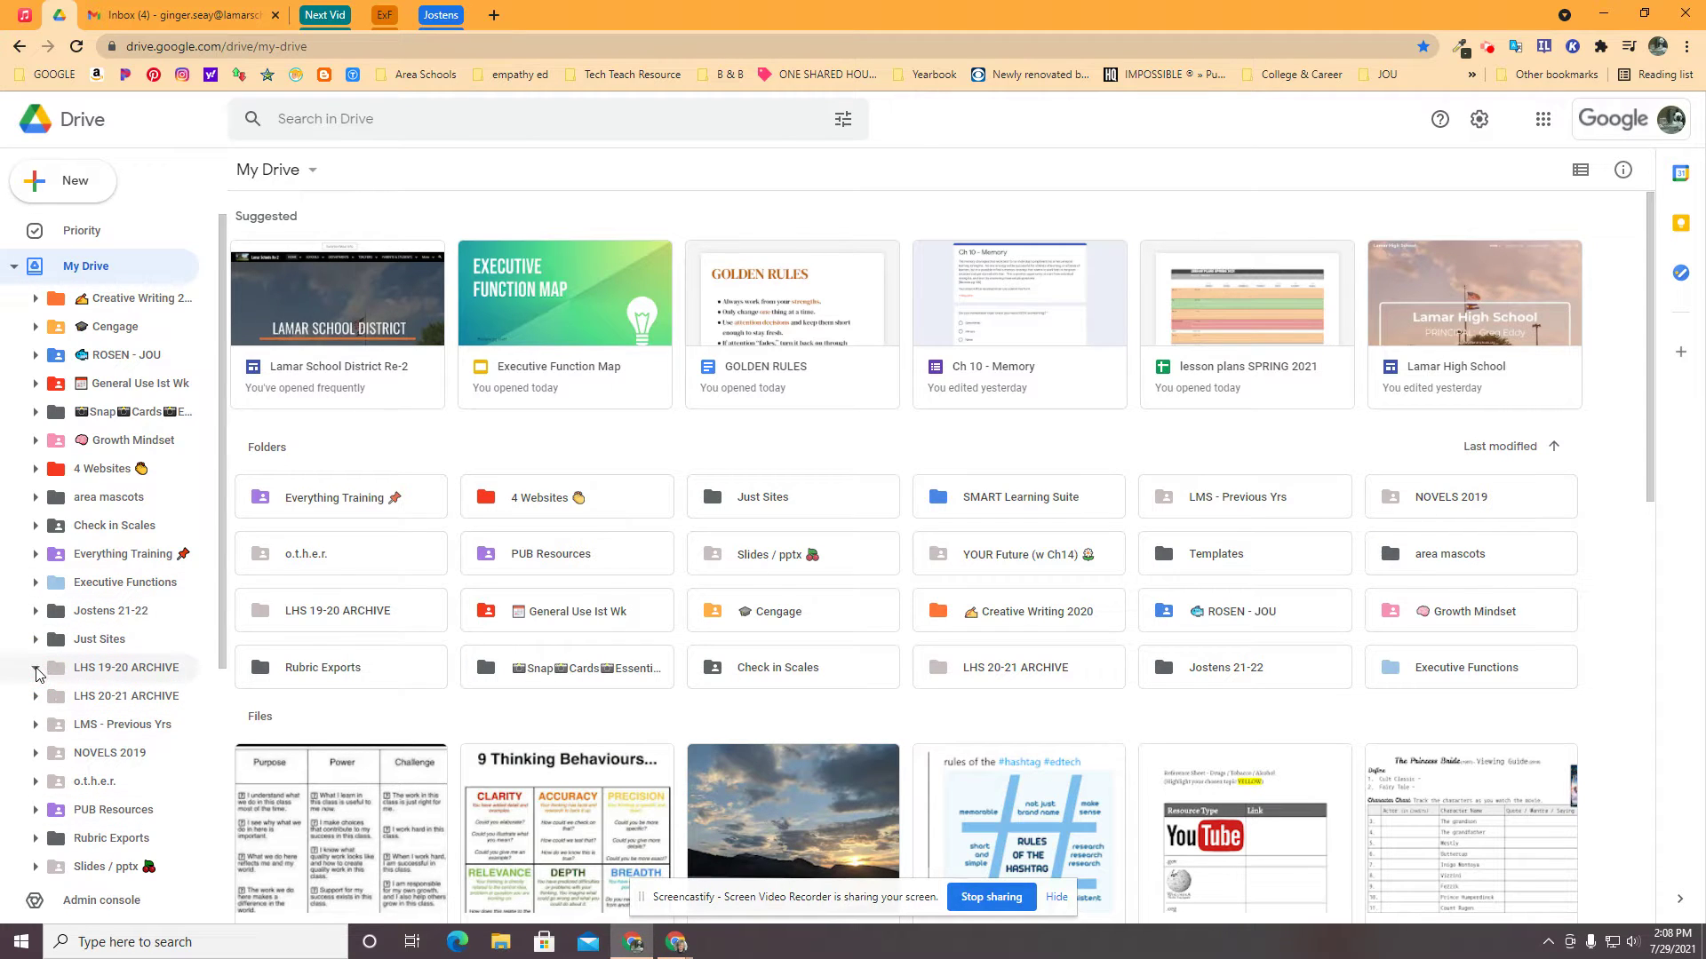
scroll(51, 644, "down", 1)
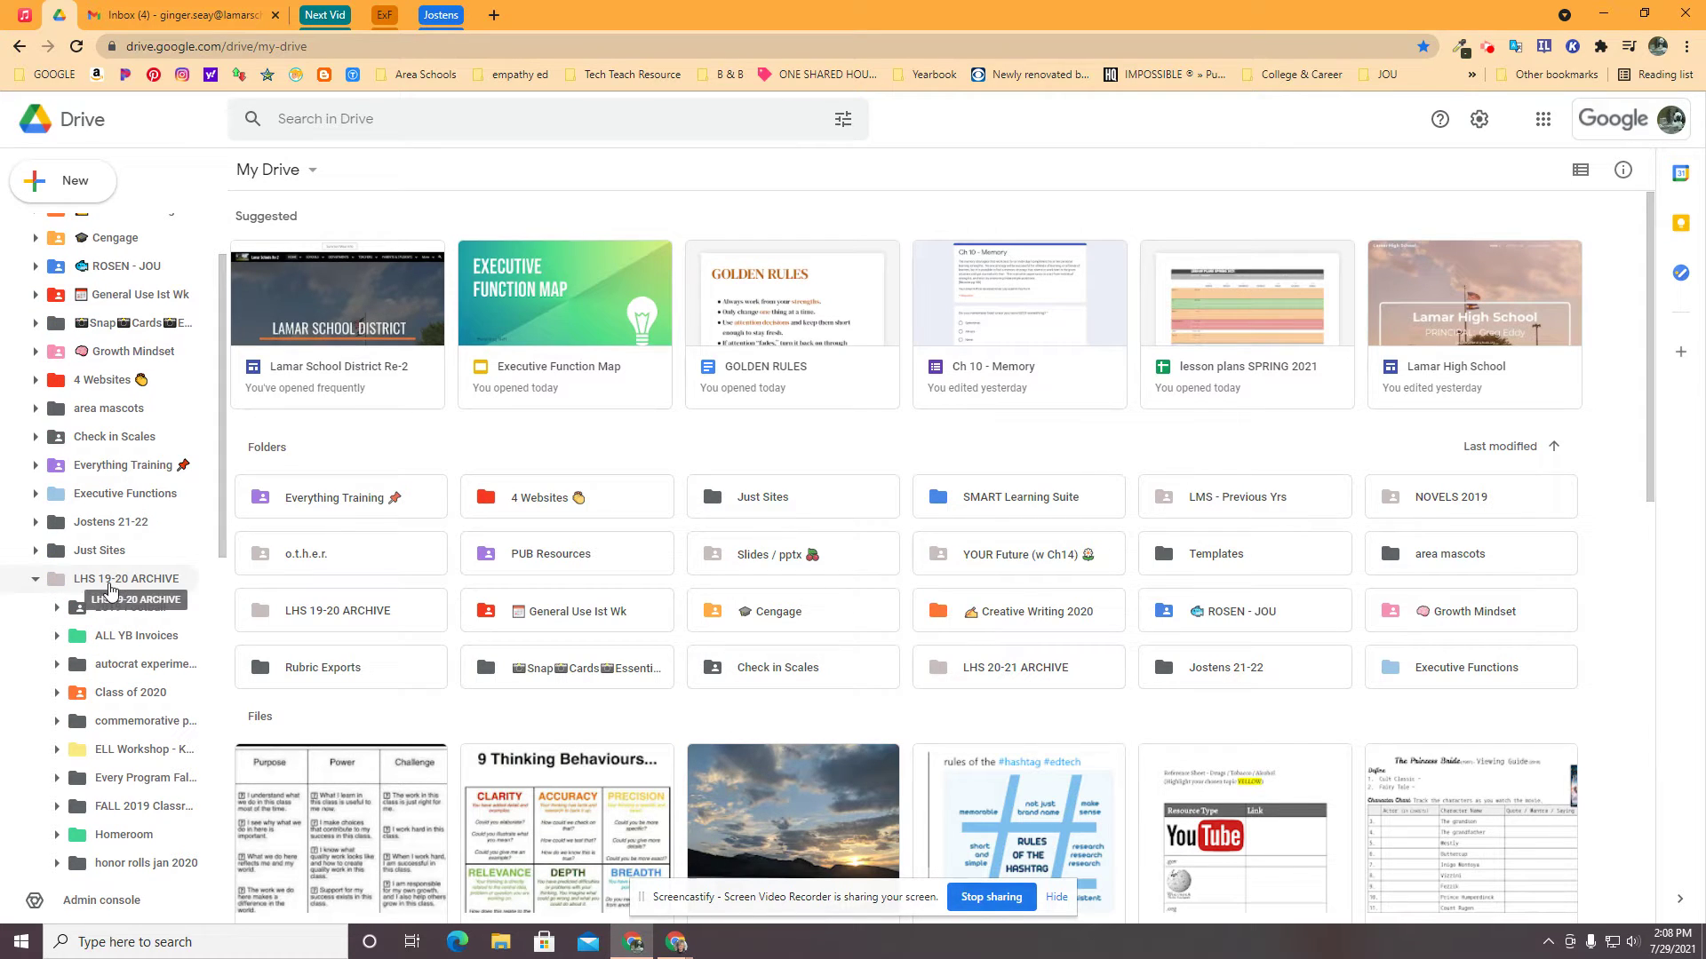
left_click(35, 582)
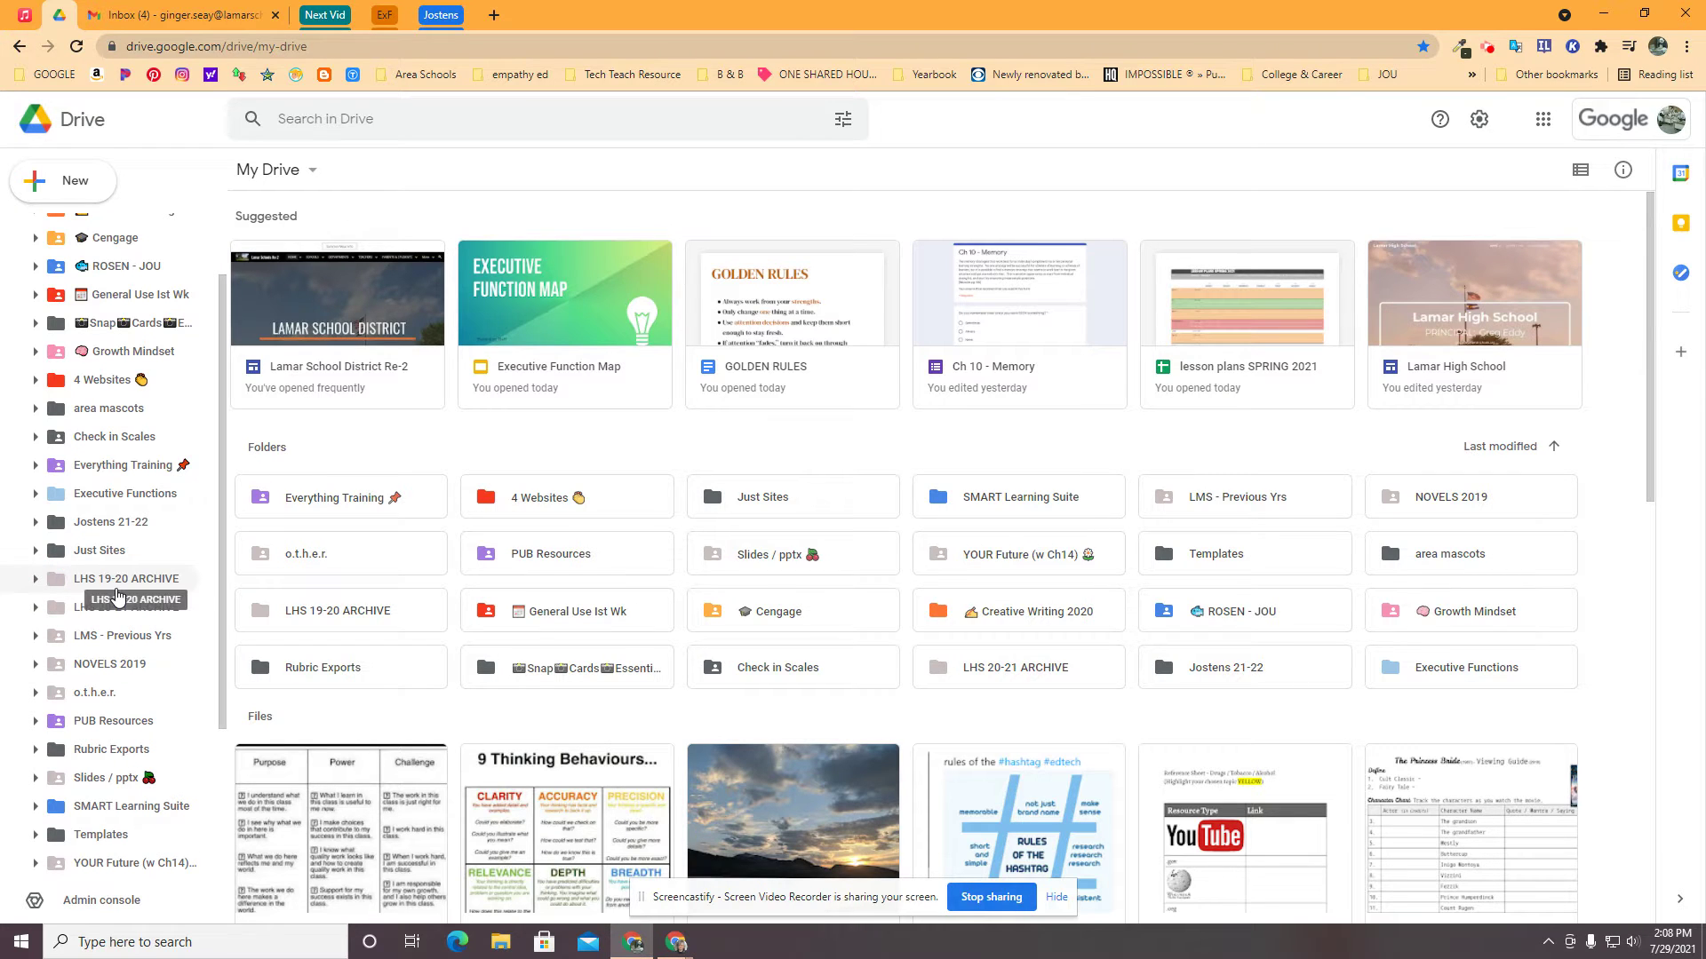
scroll(116, 595, "up", 2)
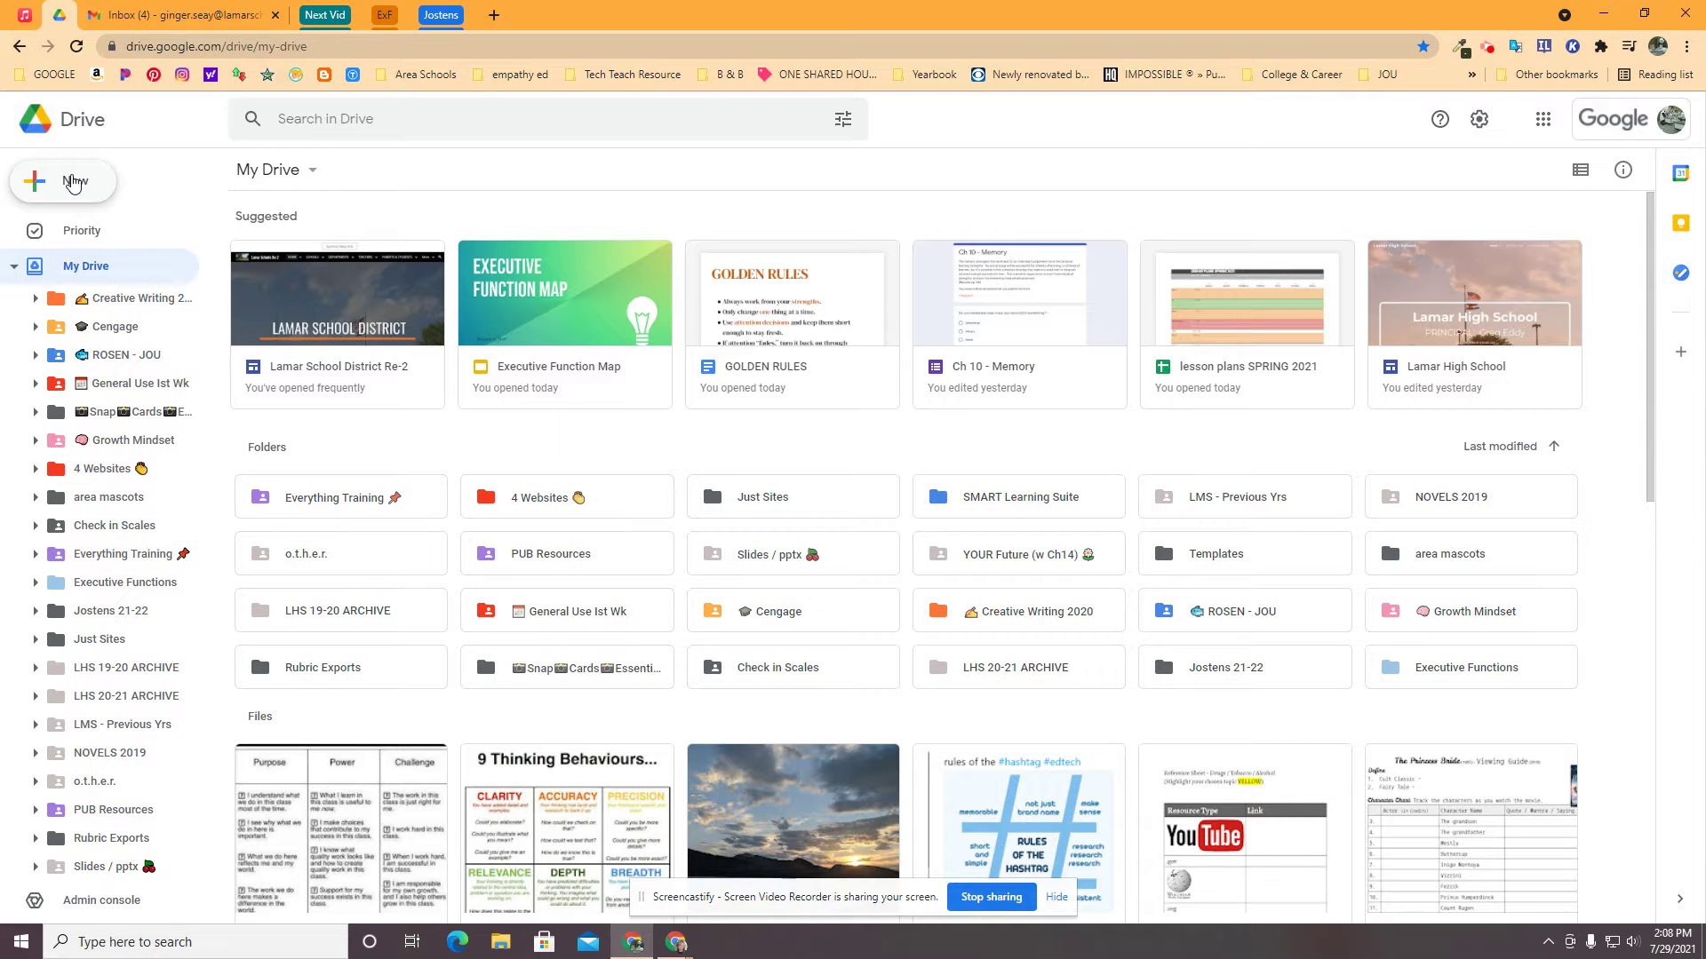
Step: Create a new folder named Demo in My Drive
left_click(74, 182)
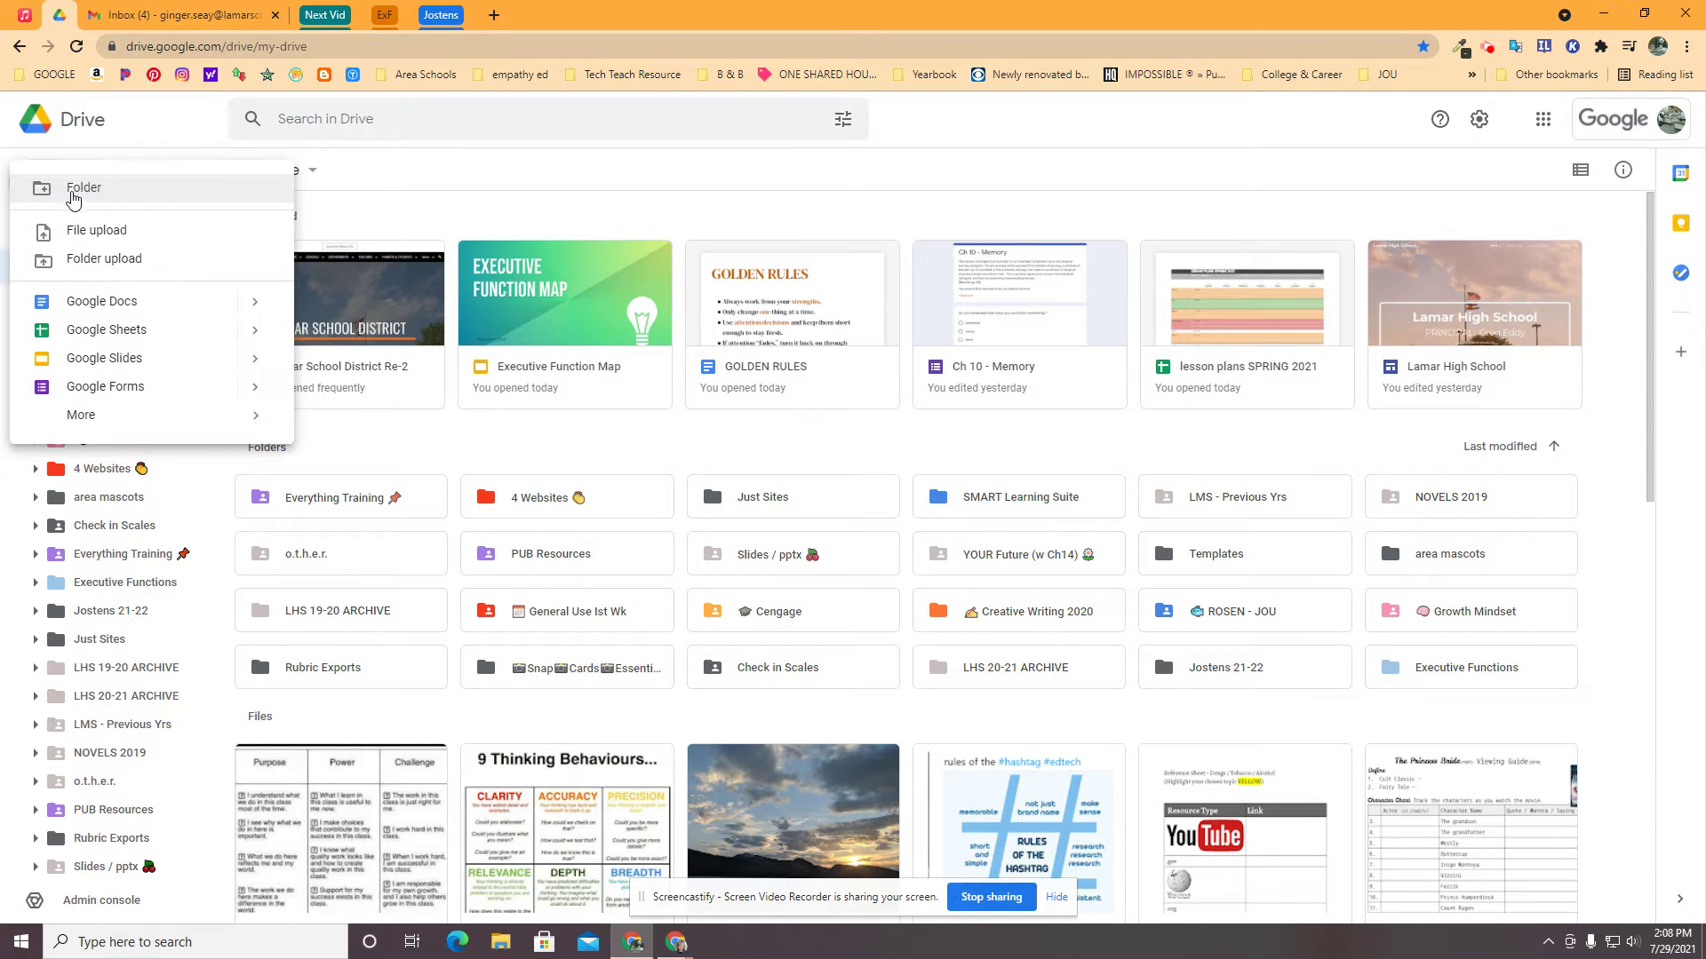
left_click(74, 191)
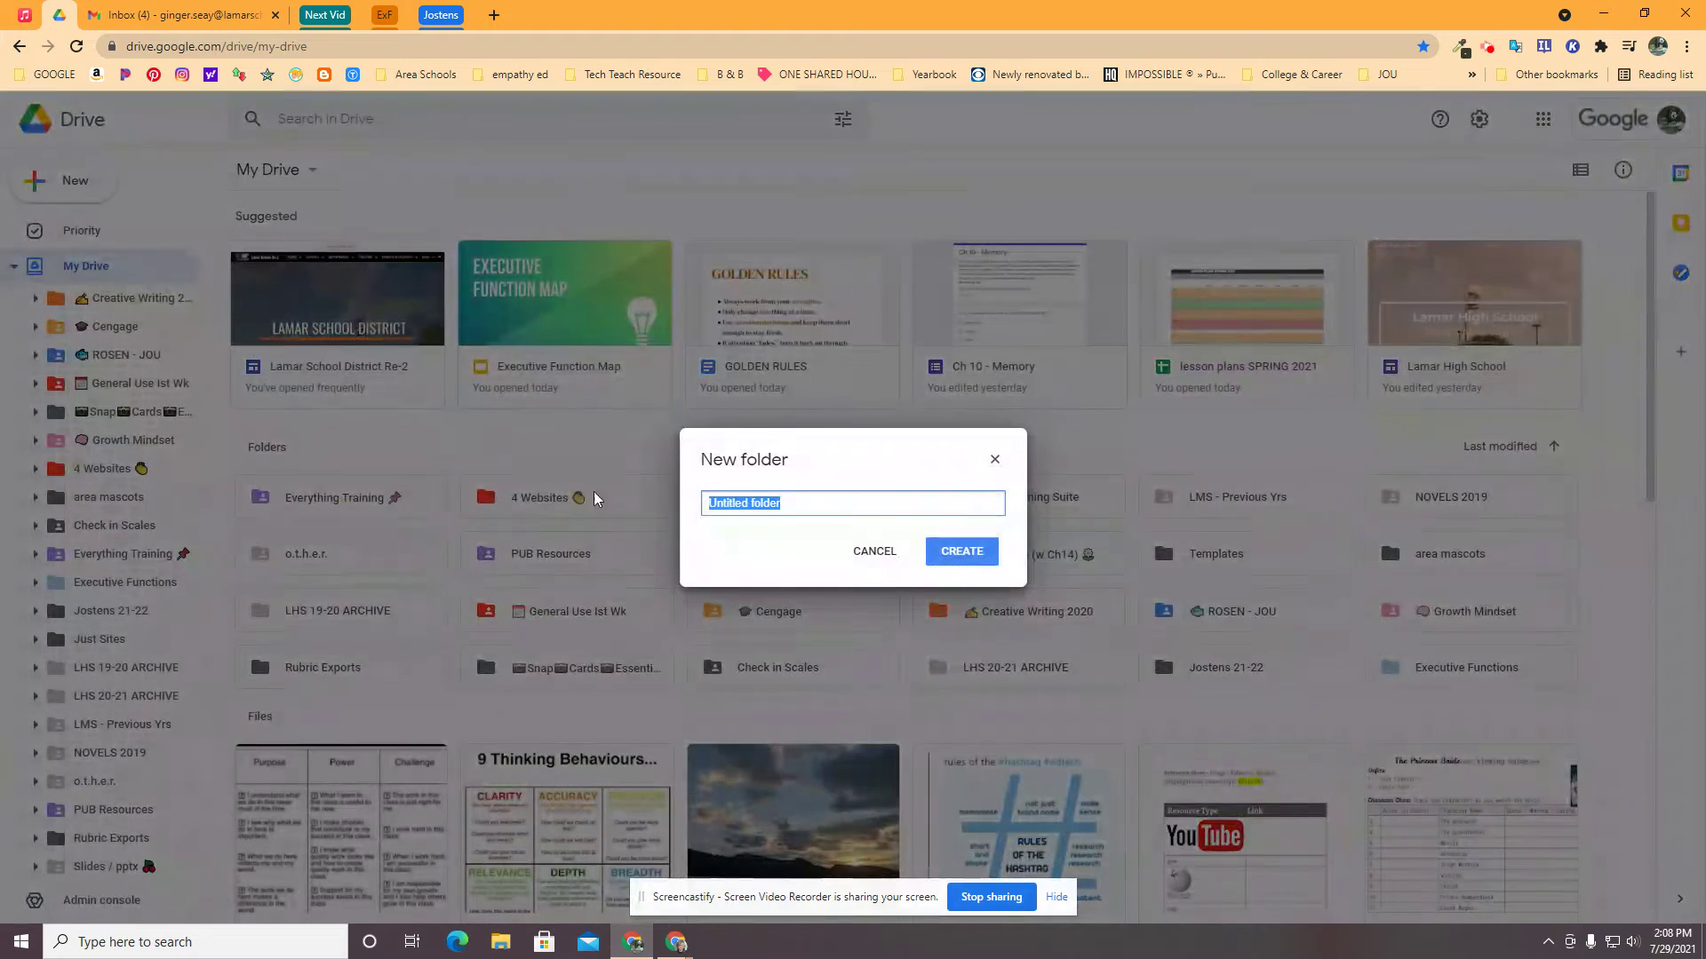
type("Testing")
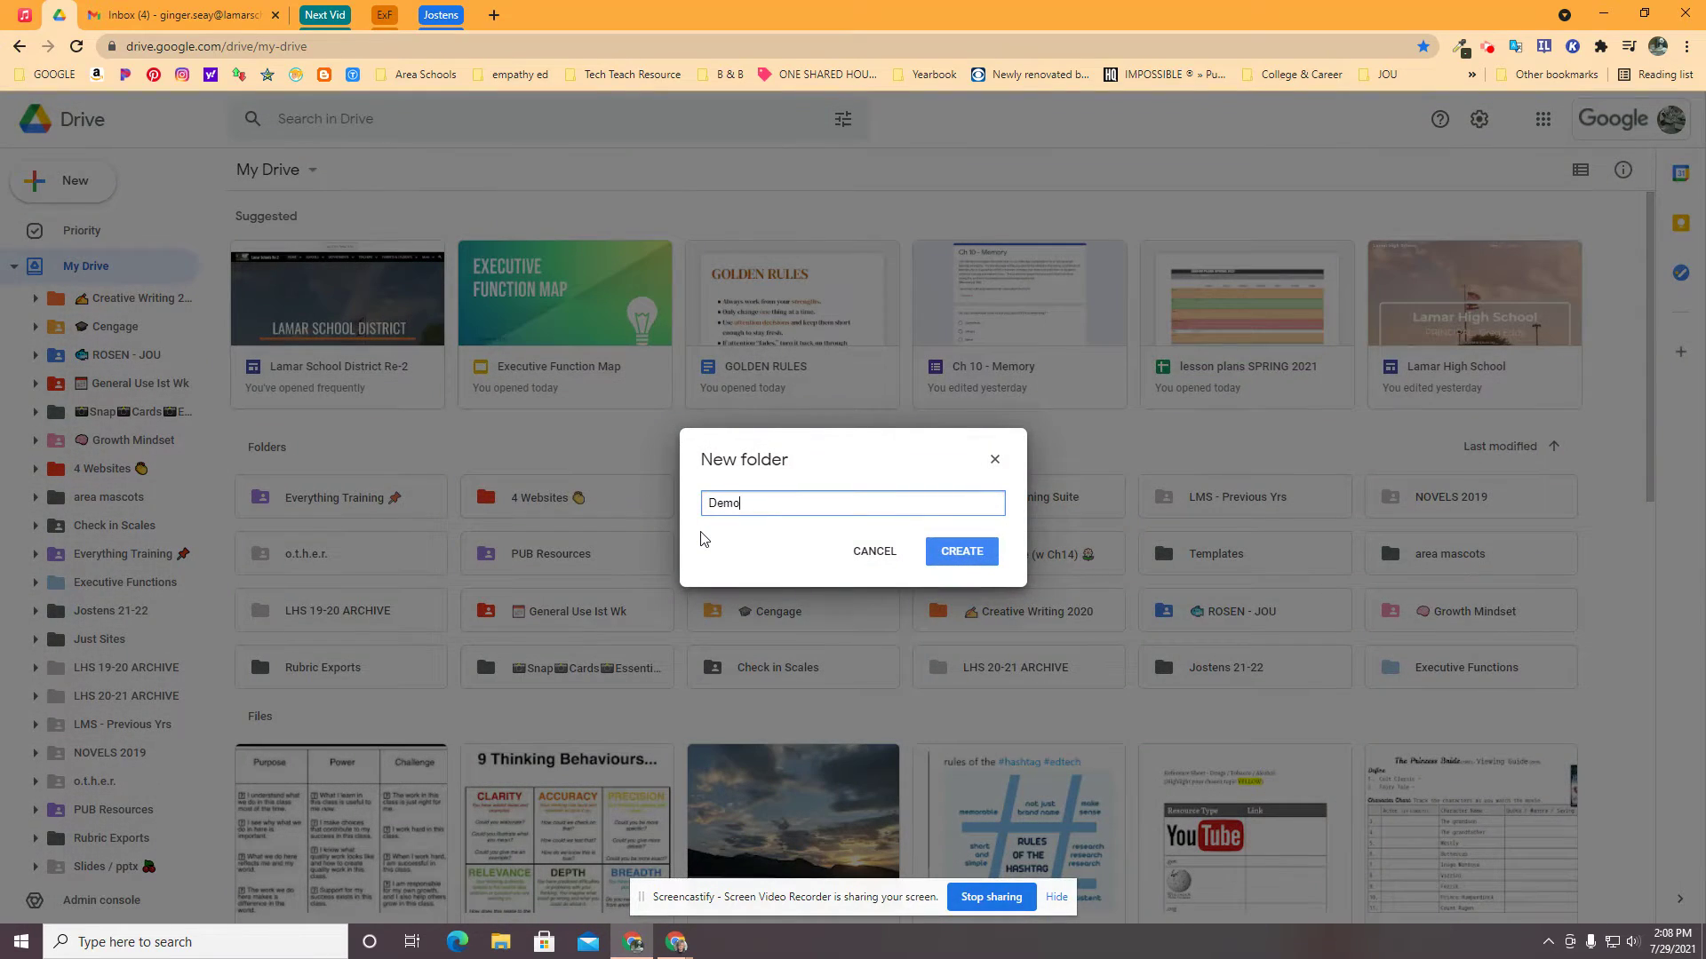
key("Return")
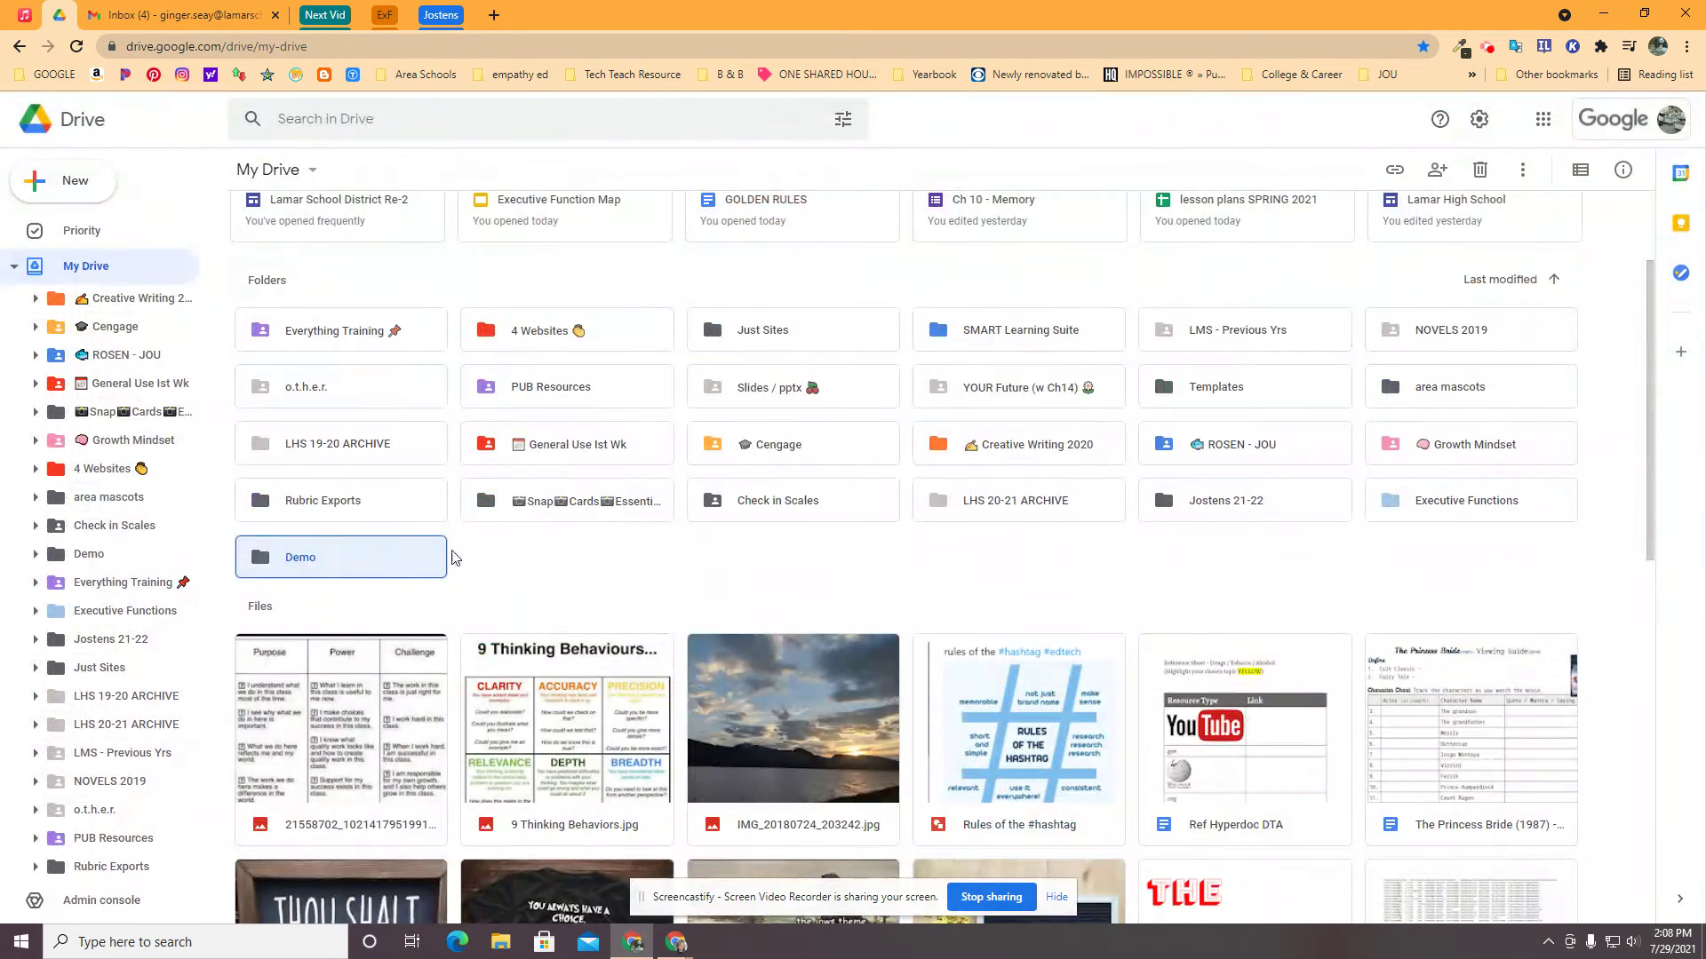
Step: Change the color of the Demo folder to red
left_click(360, 564)
right_click(361, 565)
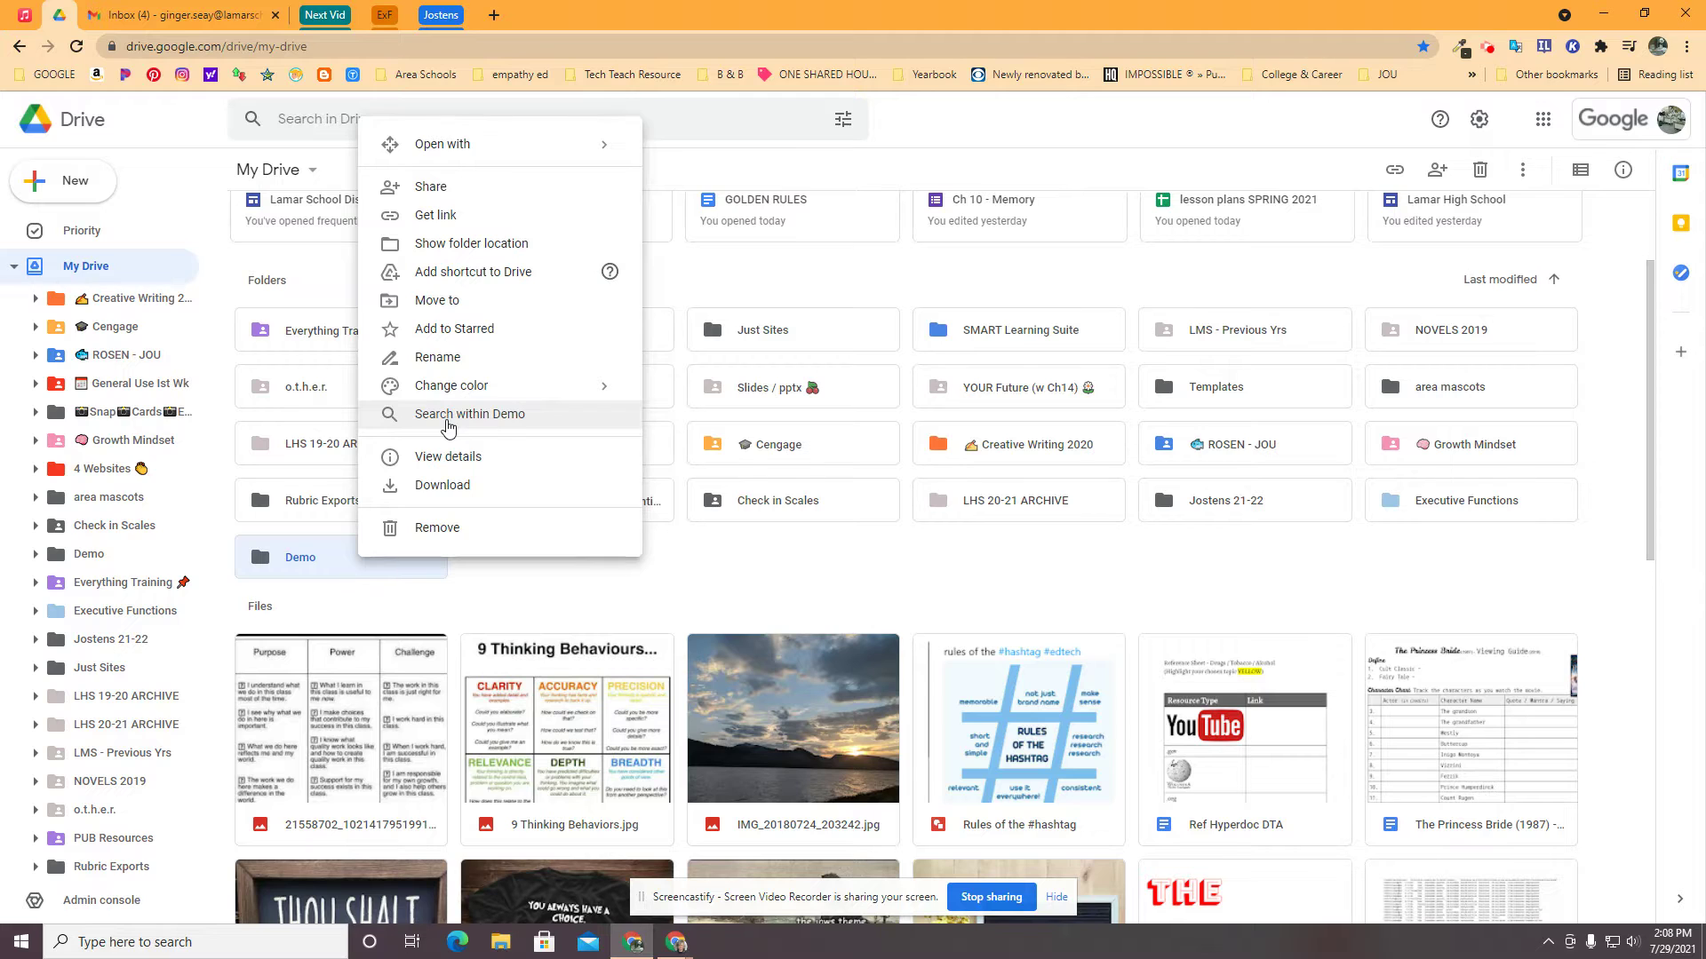
mouse_move(497, 387)
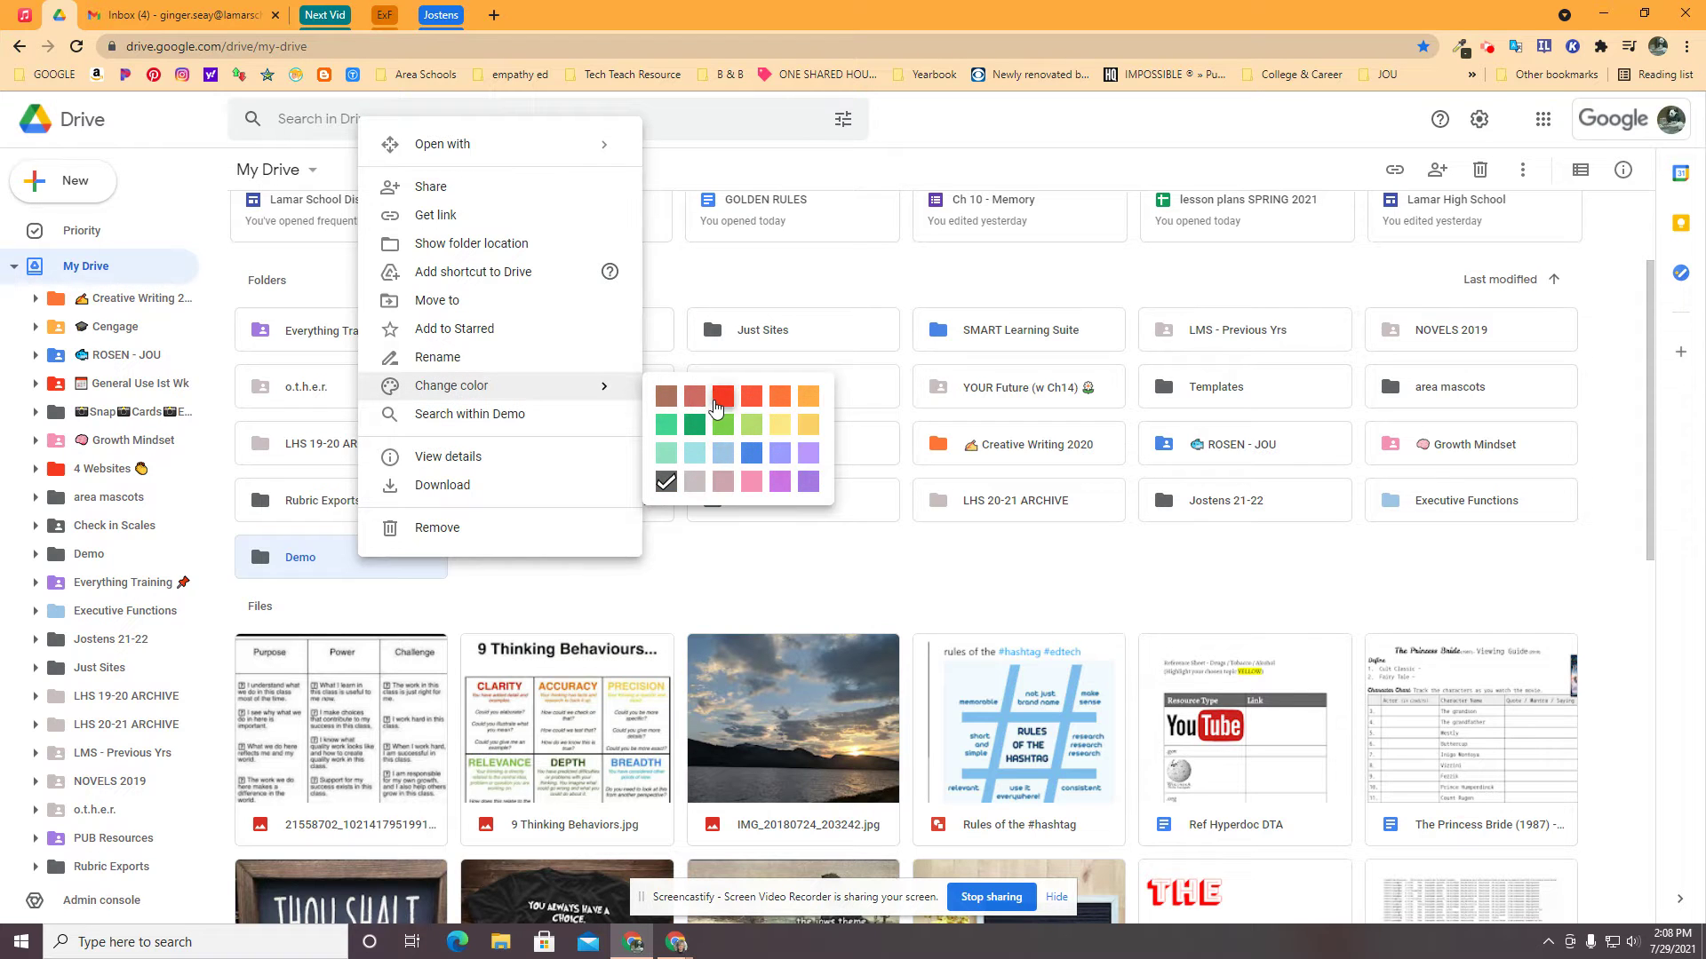
left_click(716, 400)
Step: Look at the color choices for the Demo folder again and close them without picking another color
right_click(349, 572)
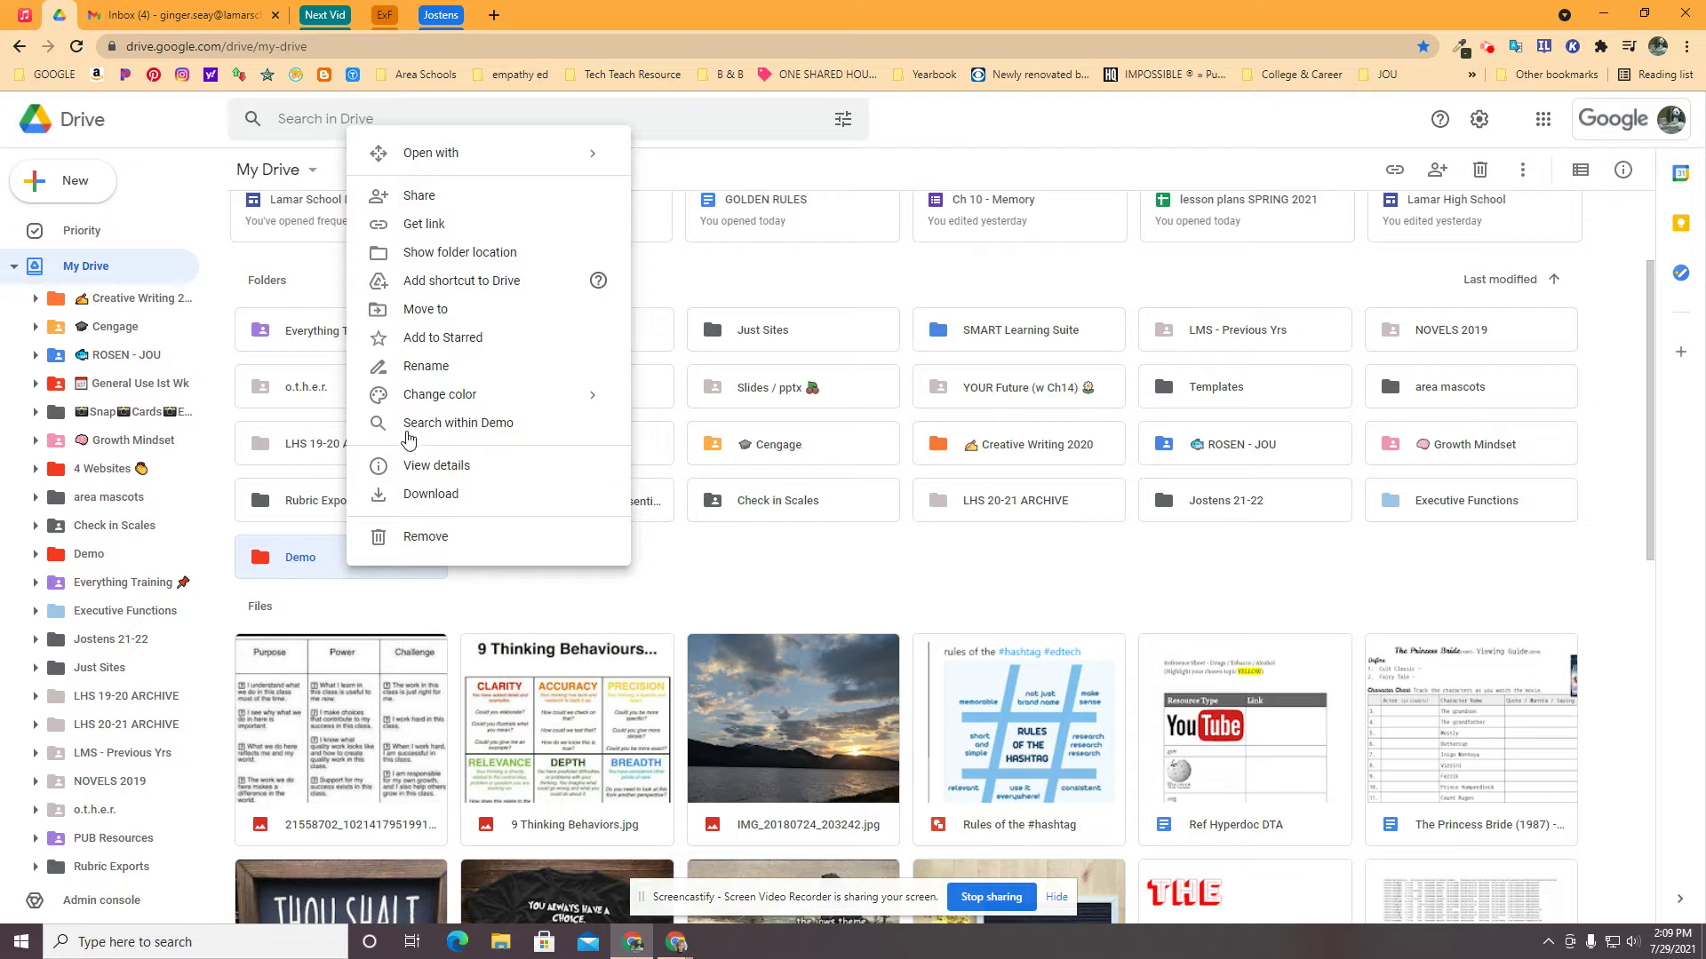
mouse_move(556, 403)
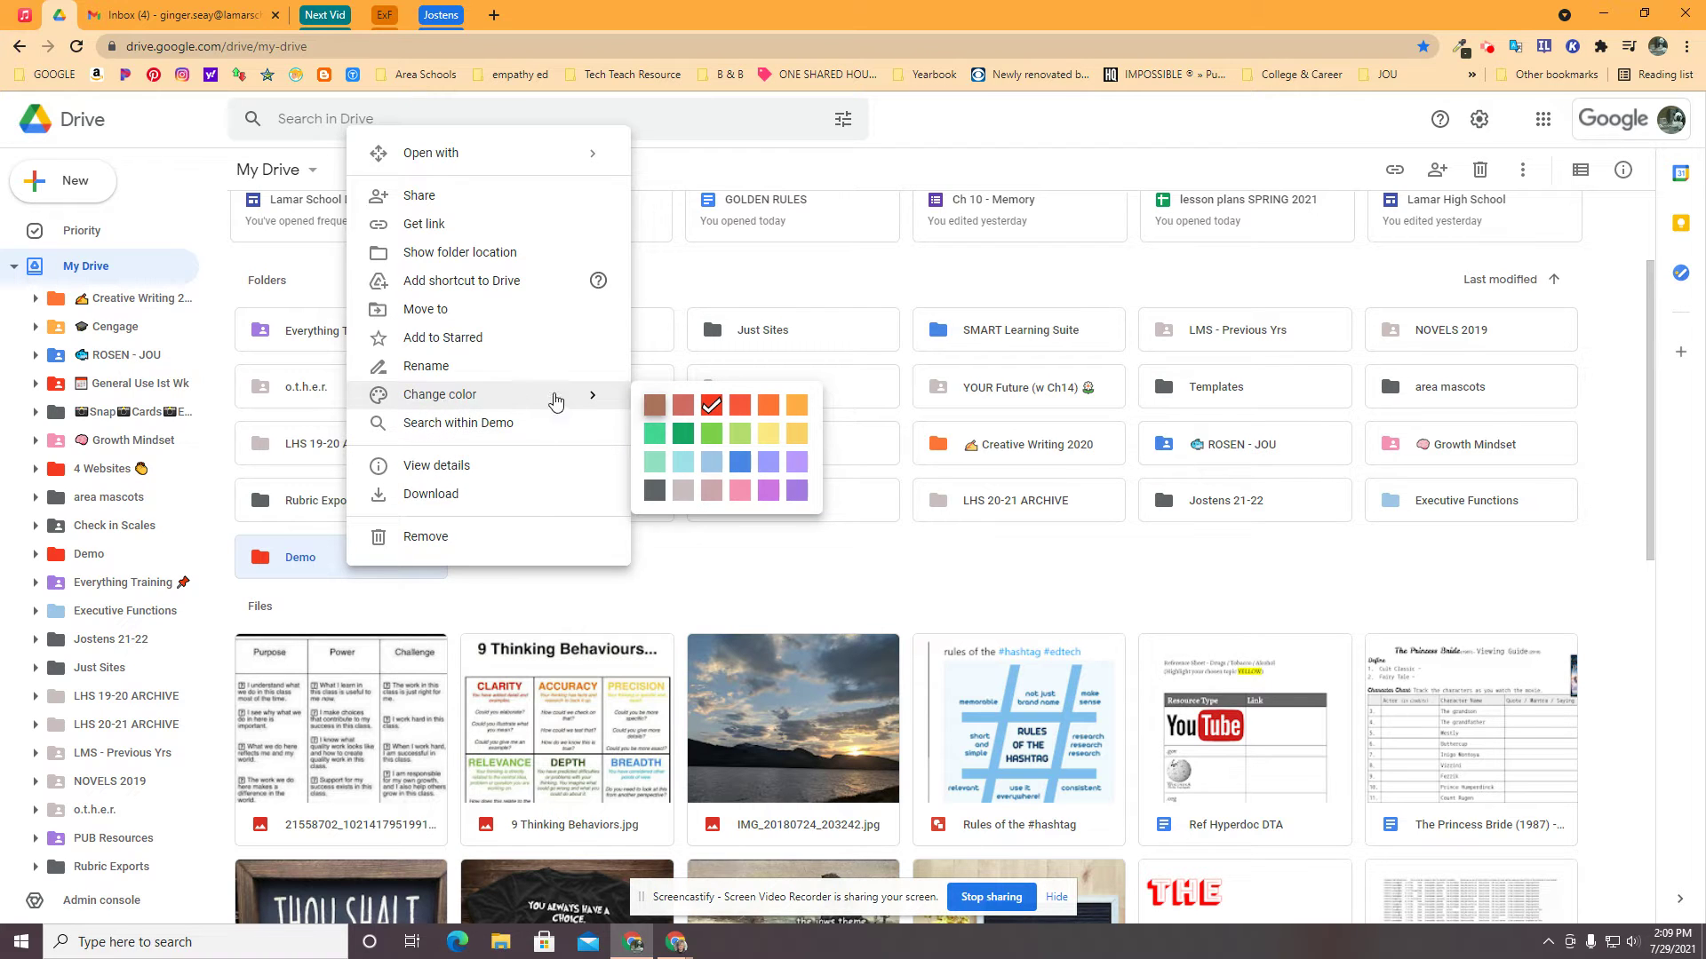
left_click(306, 560)
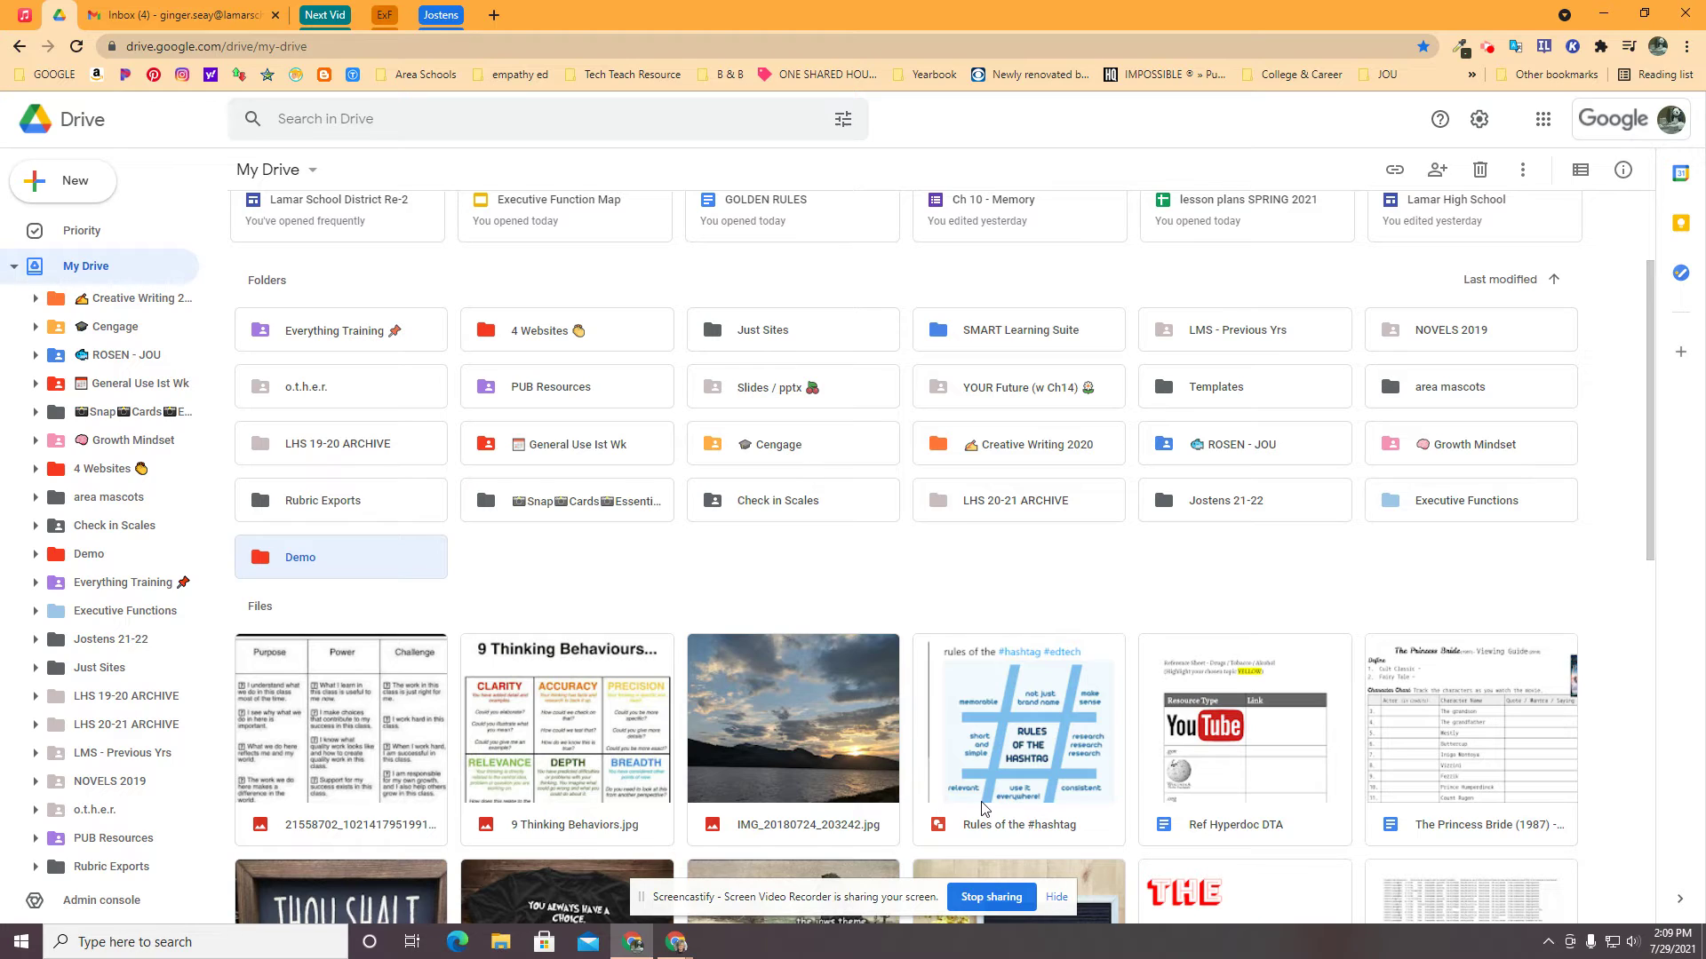
Step: Look through the loose files in My Drive for images and documents that could go into the Demo folder
scroll(578, 749, "down", 4)
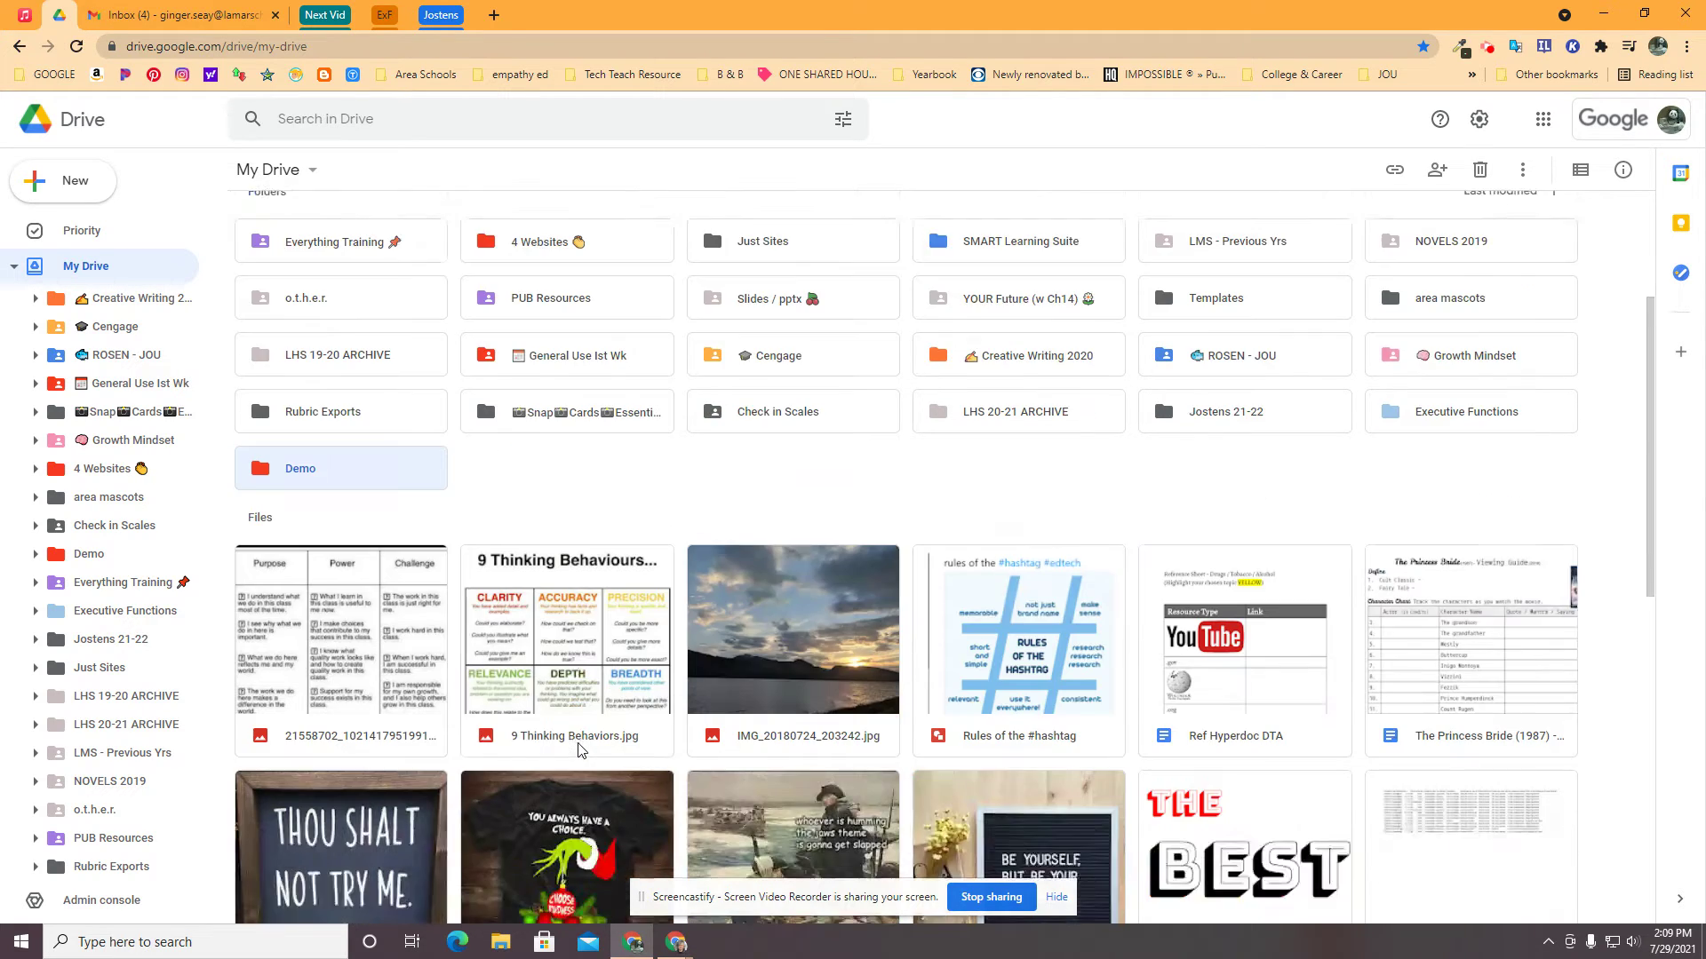
scroll(577, 749, "down", 6)
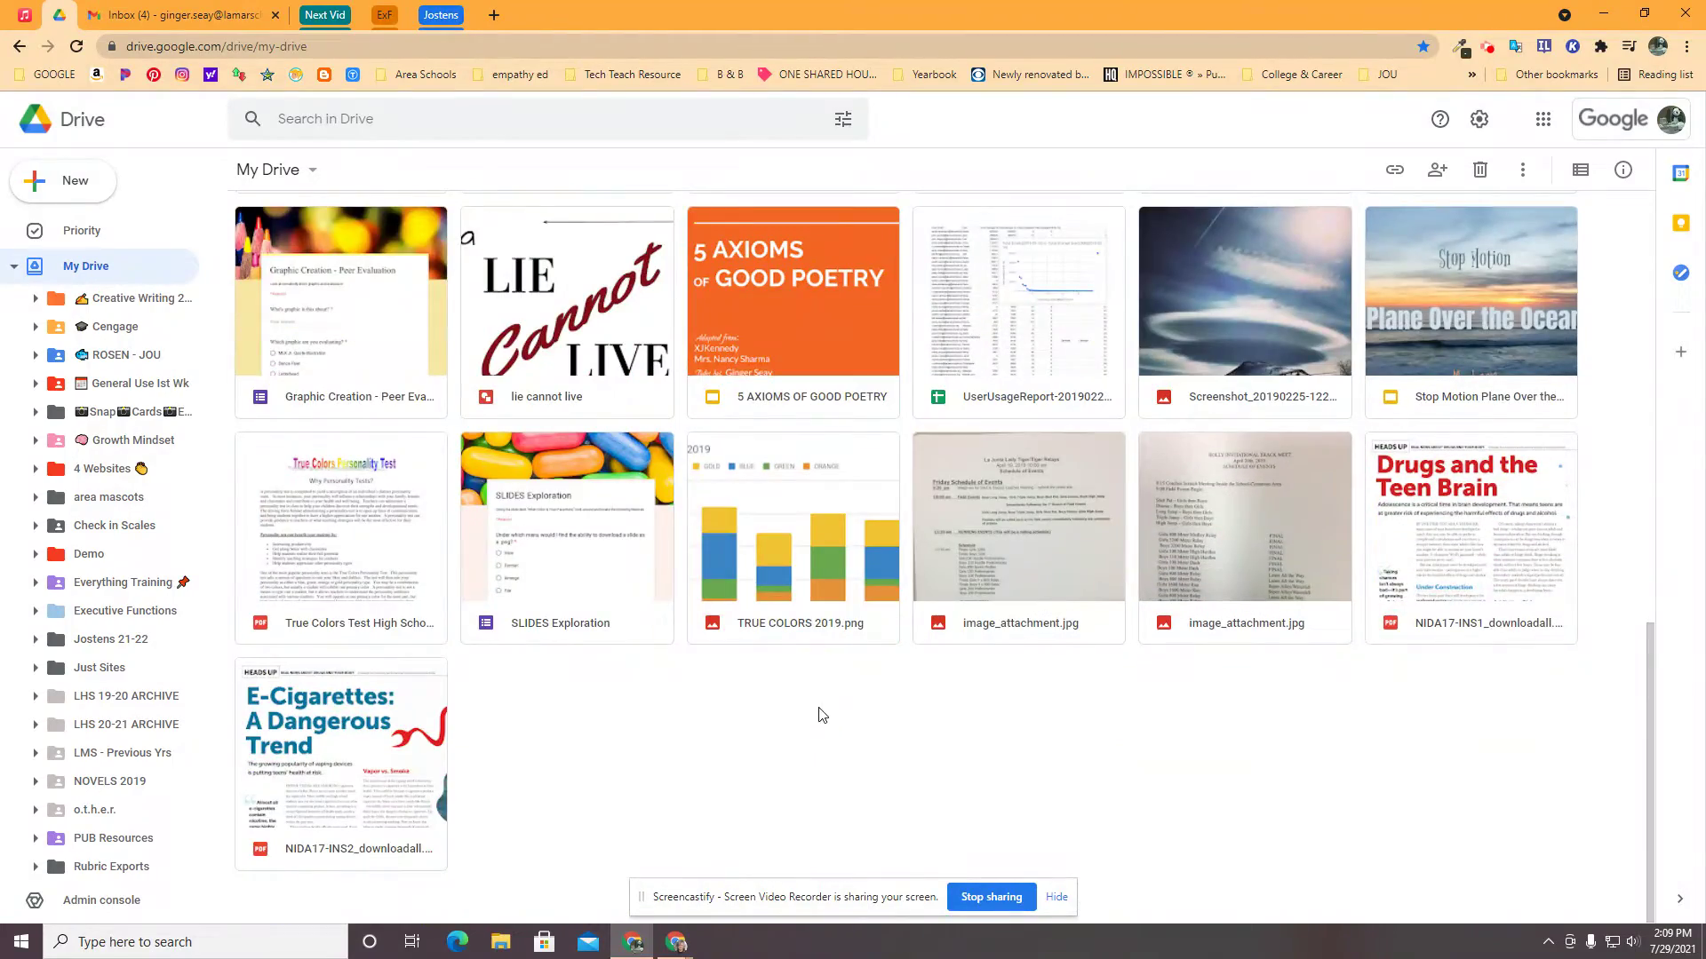
scroll(817, 711, "up", 12)
scroll(824, 714, "down", 5)
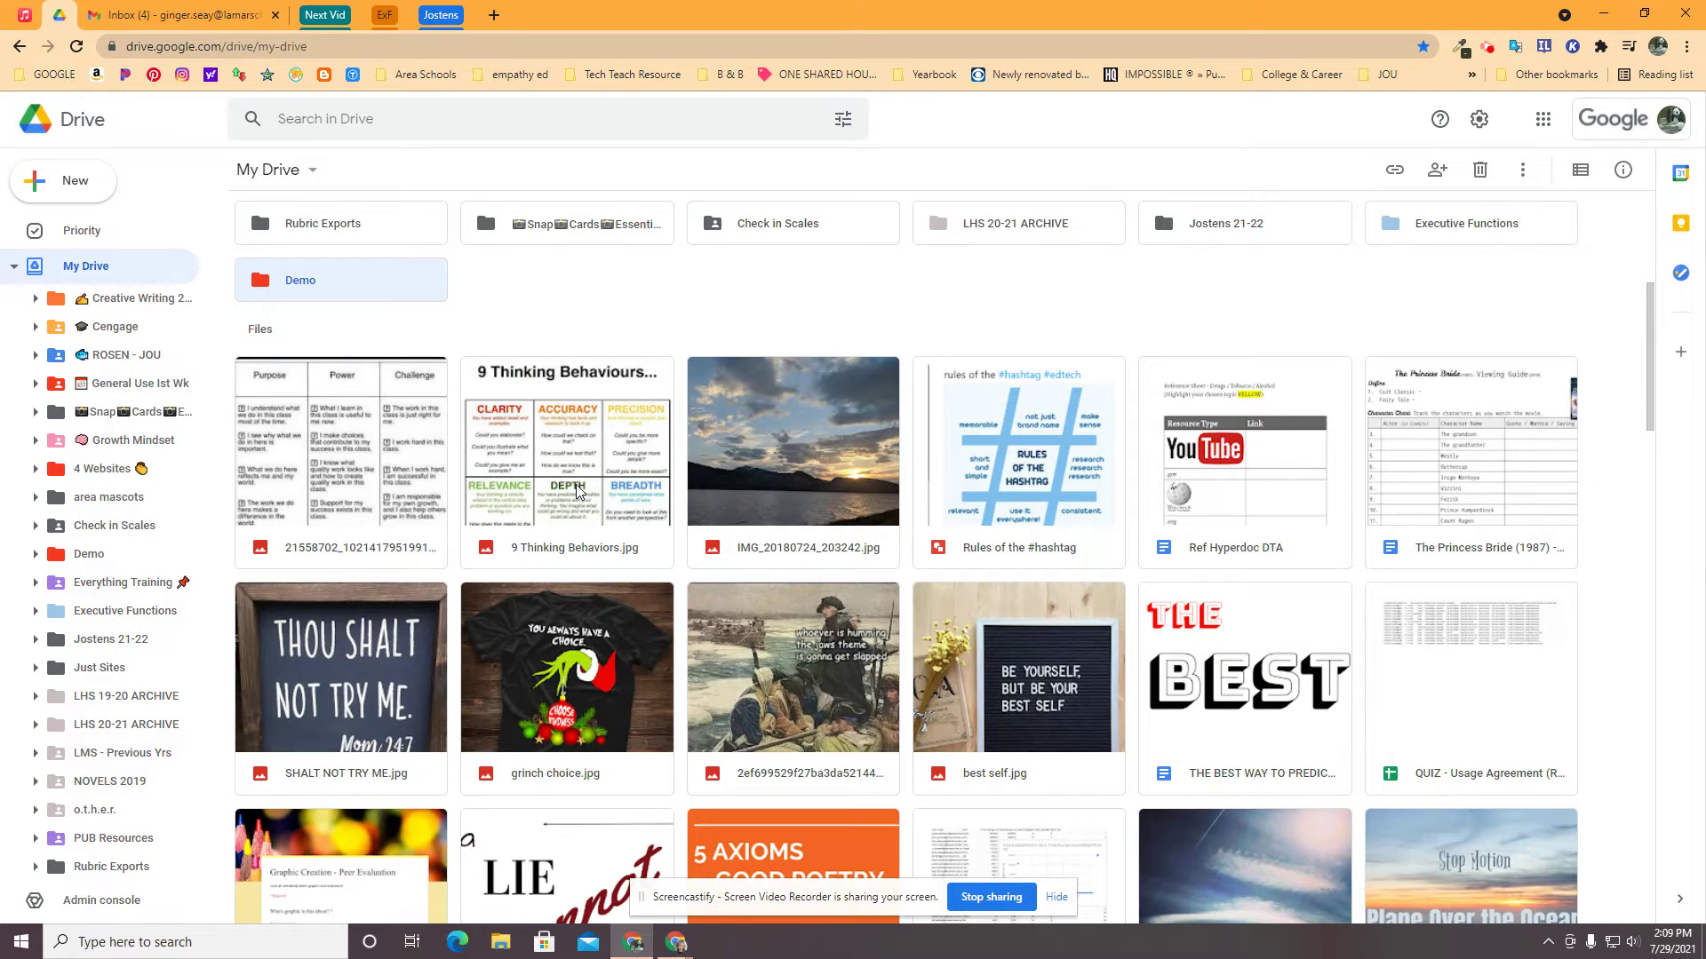
scroll(359, 709, "down", 3)
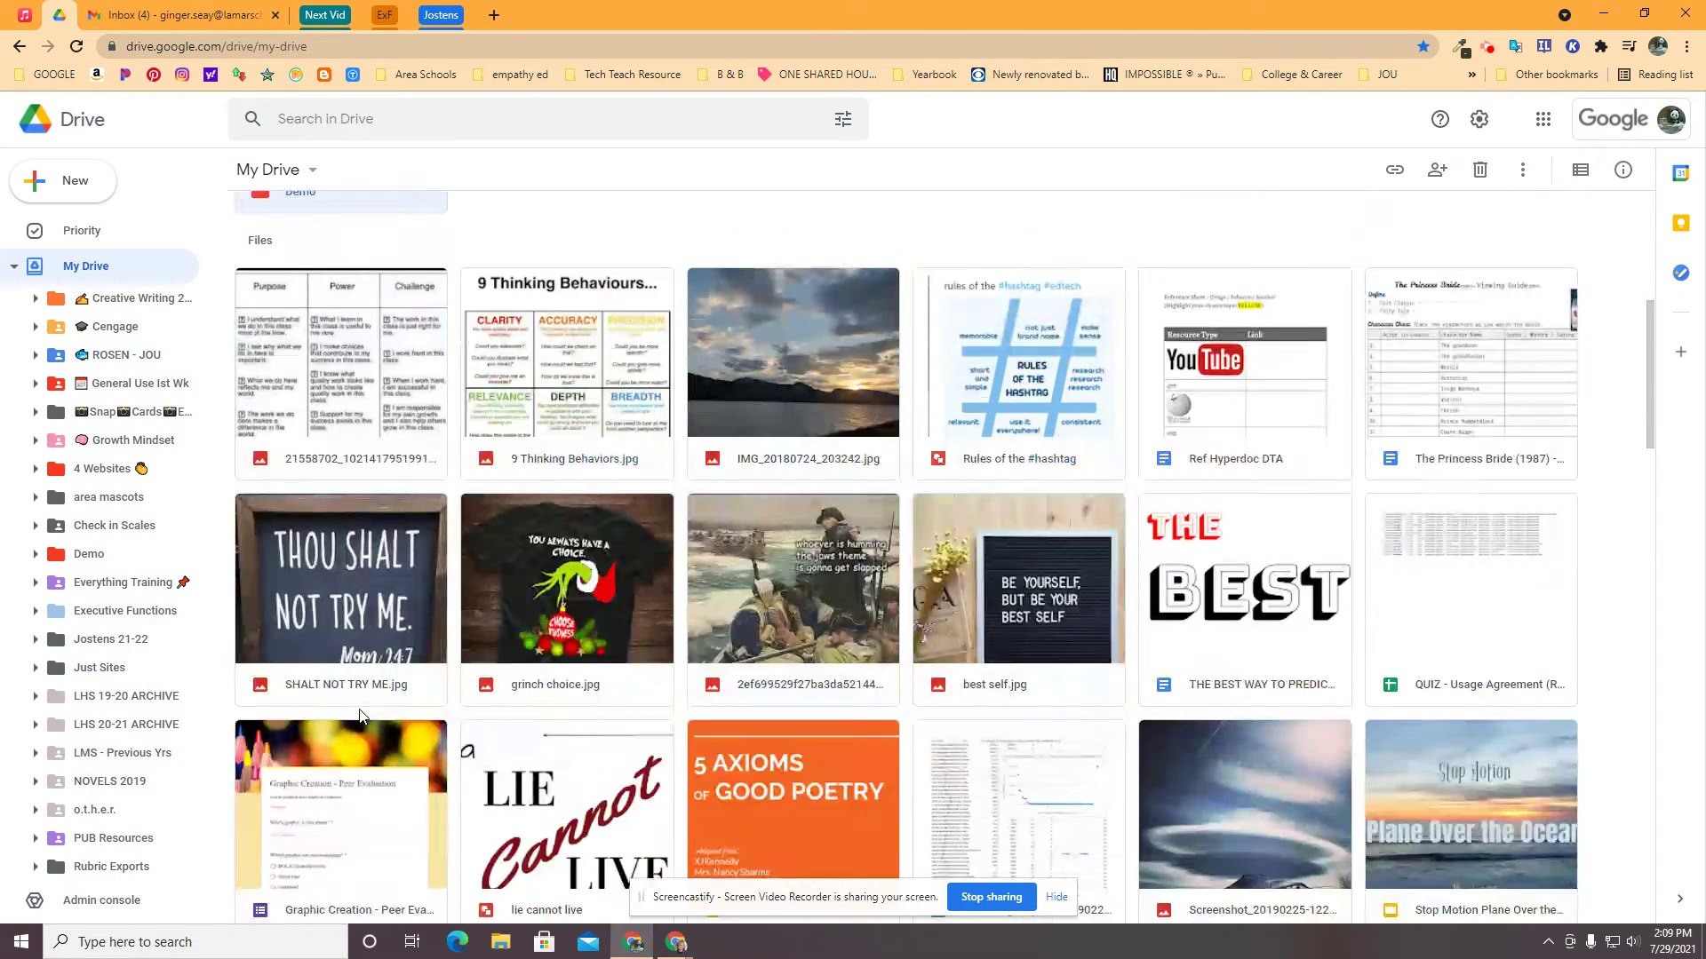
scroll(1170, 695, "down", 6)
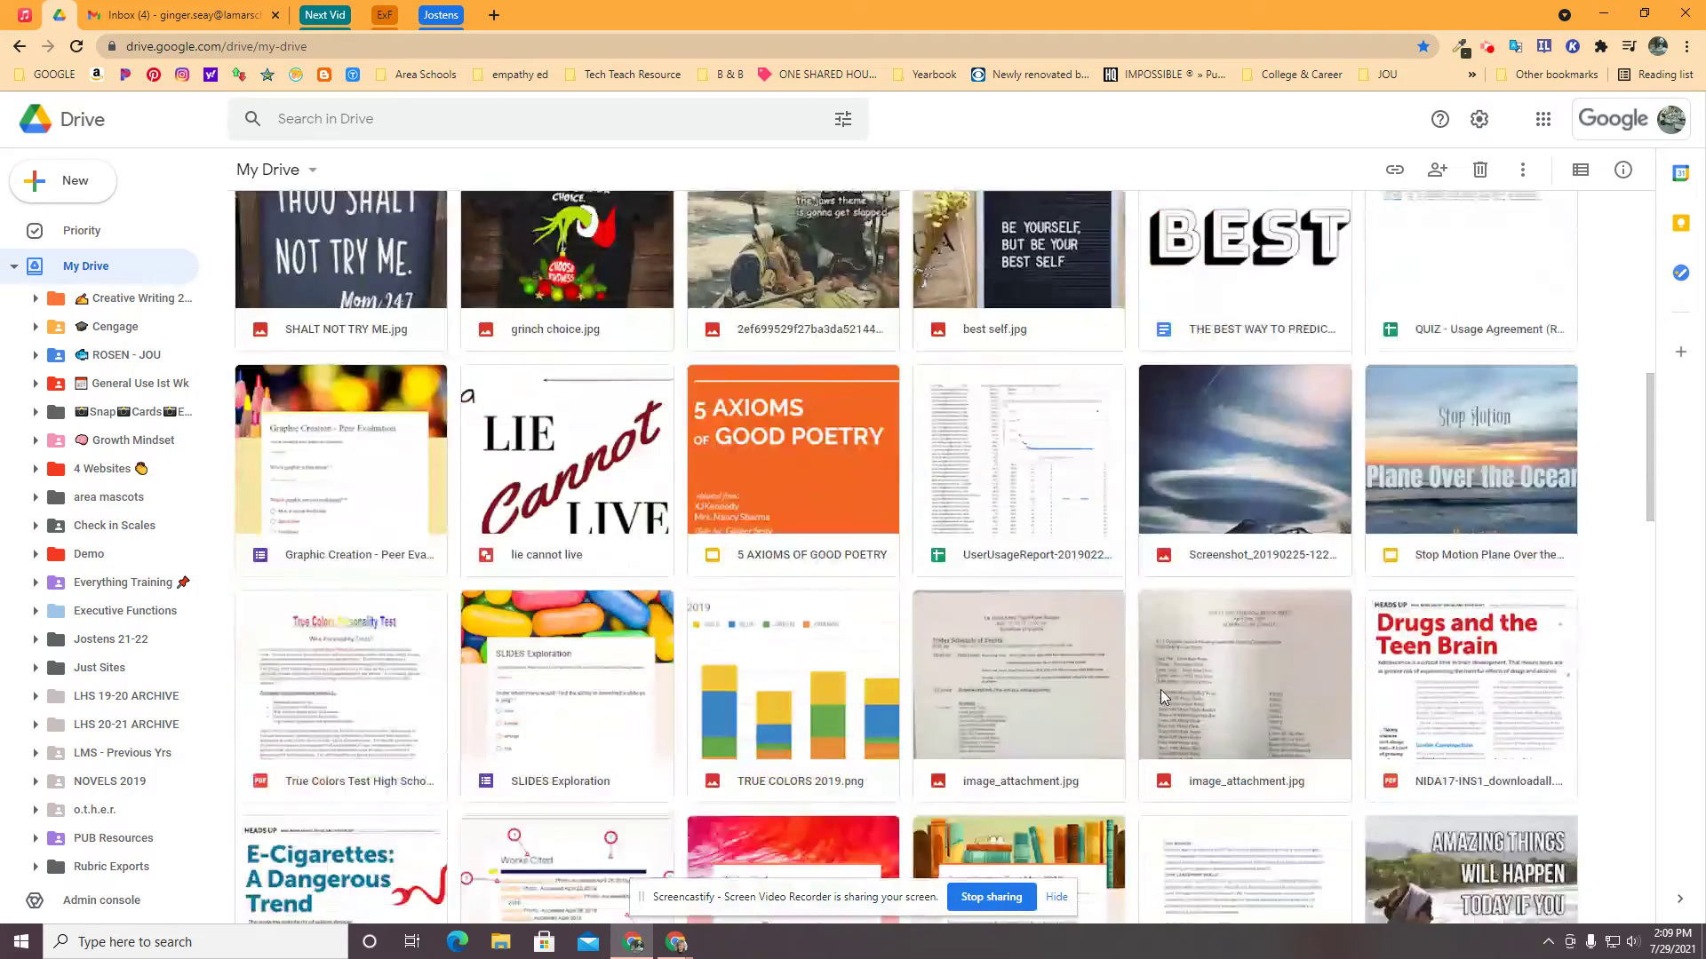
scroll(1122, 648, "down", 7)
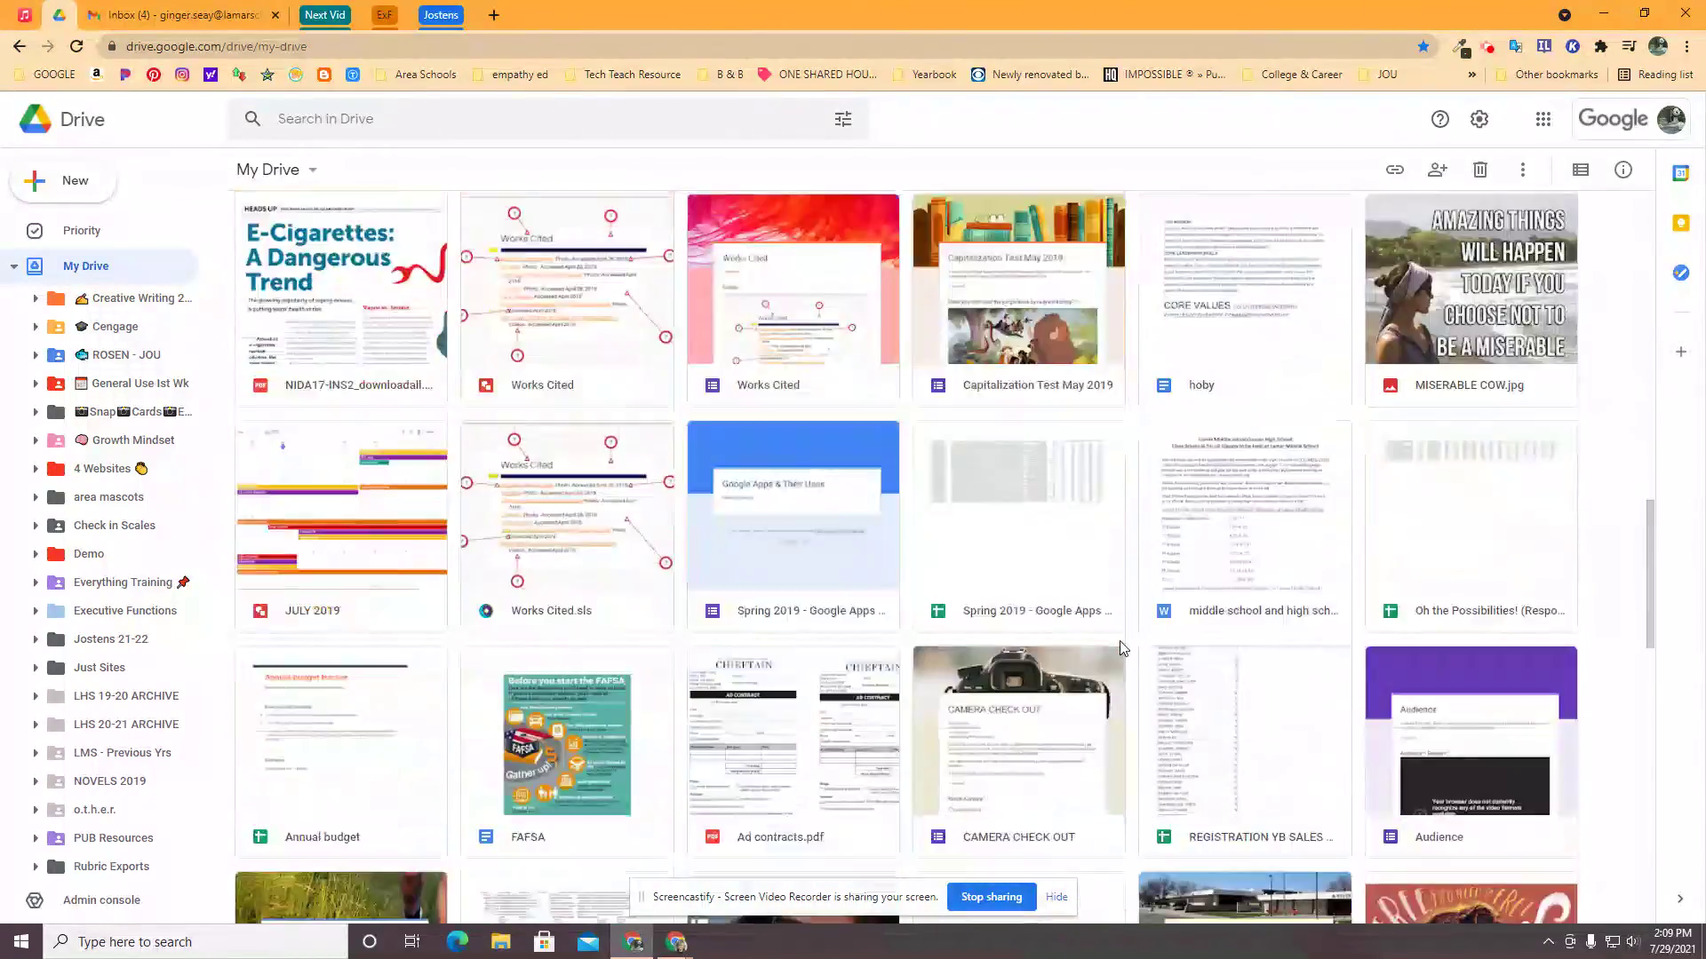
scroll(1077, 676, "down", 7)
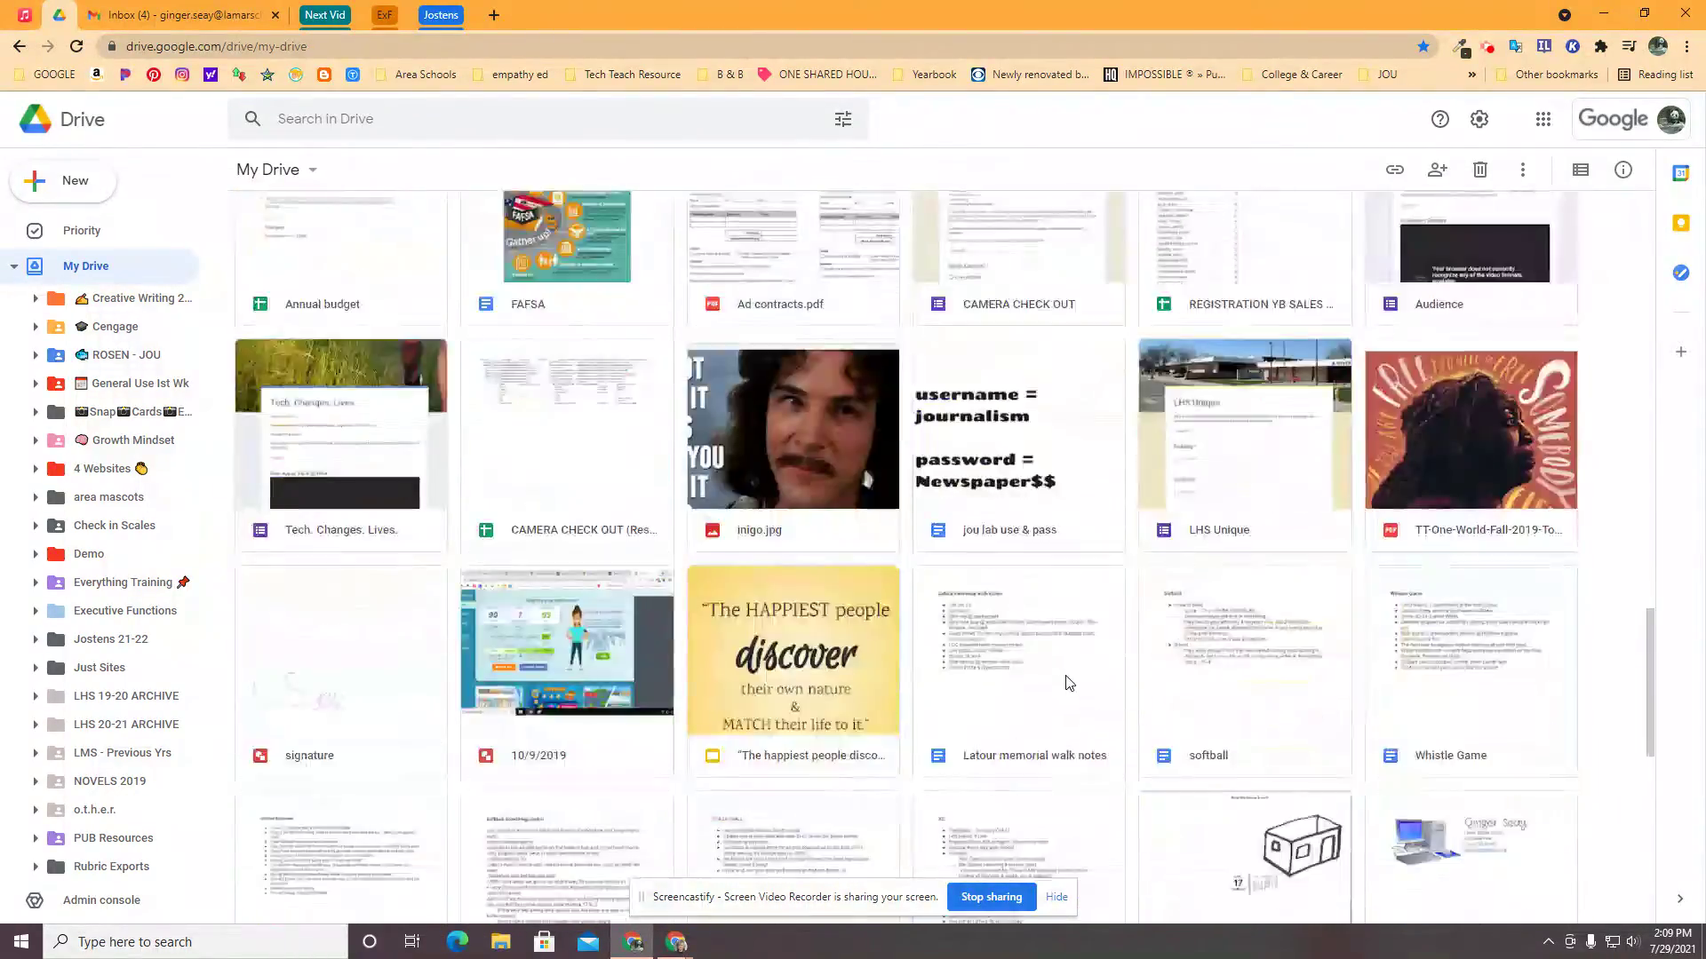
scroll(919, 628, "up", 5)
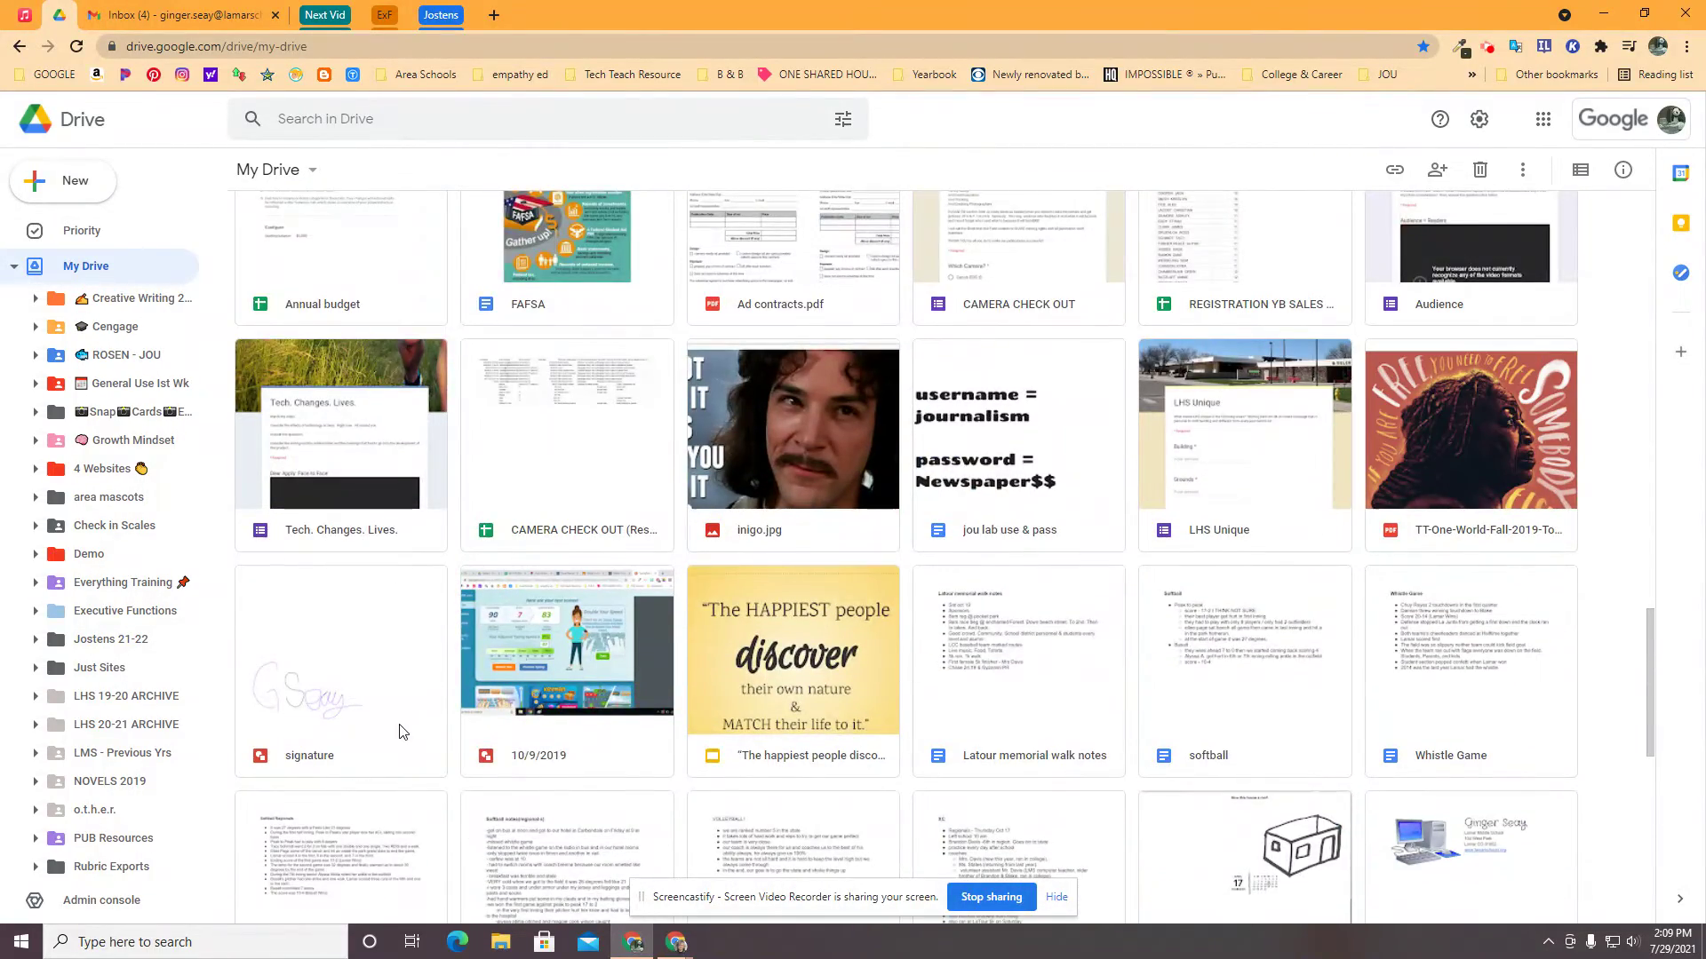
scroll(400, 724, "down", 4)
scroll(579, 647, "up", 10)
scroll(578, 648, "up", 10)
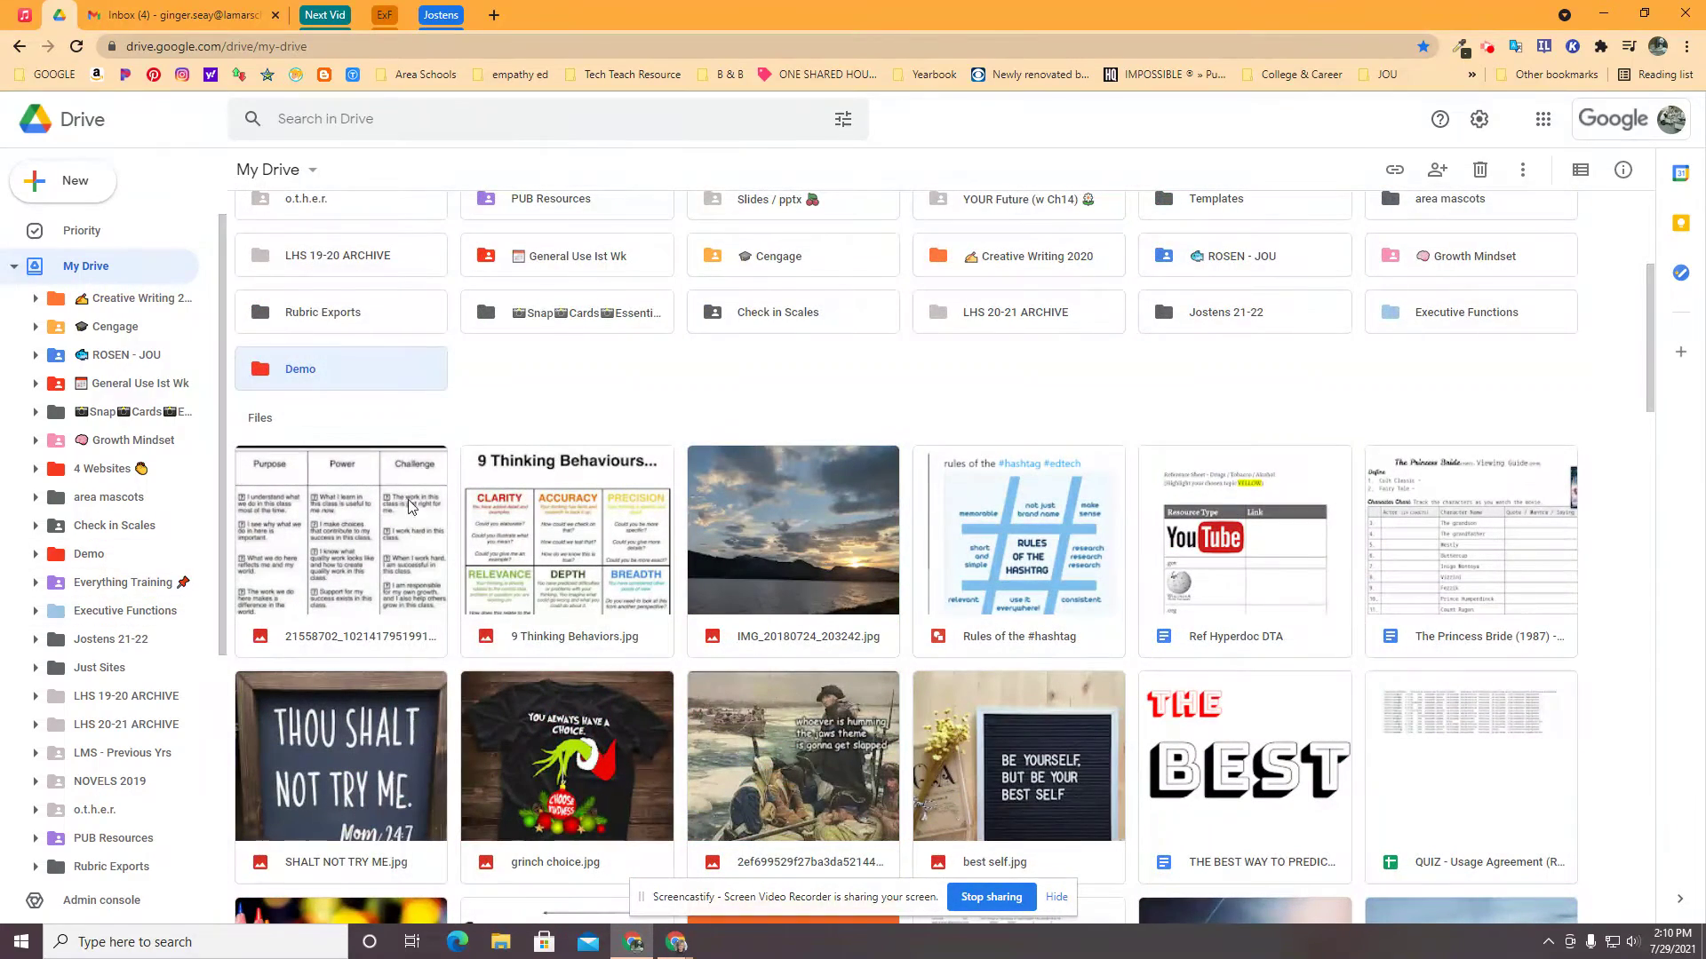
Step: Move 9 Thinking Behaviors.jpg, Rules of the #hashtag, the image starting with 21558702 and SHALT NOT TRY ME.jpg into the Demo folder
left_click_drag(607, 566, 312, 373)
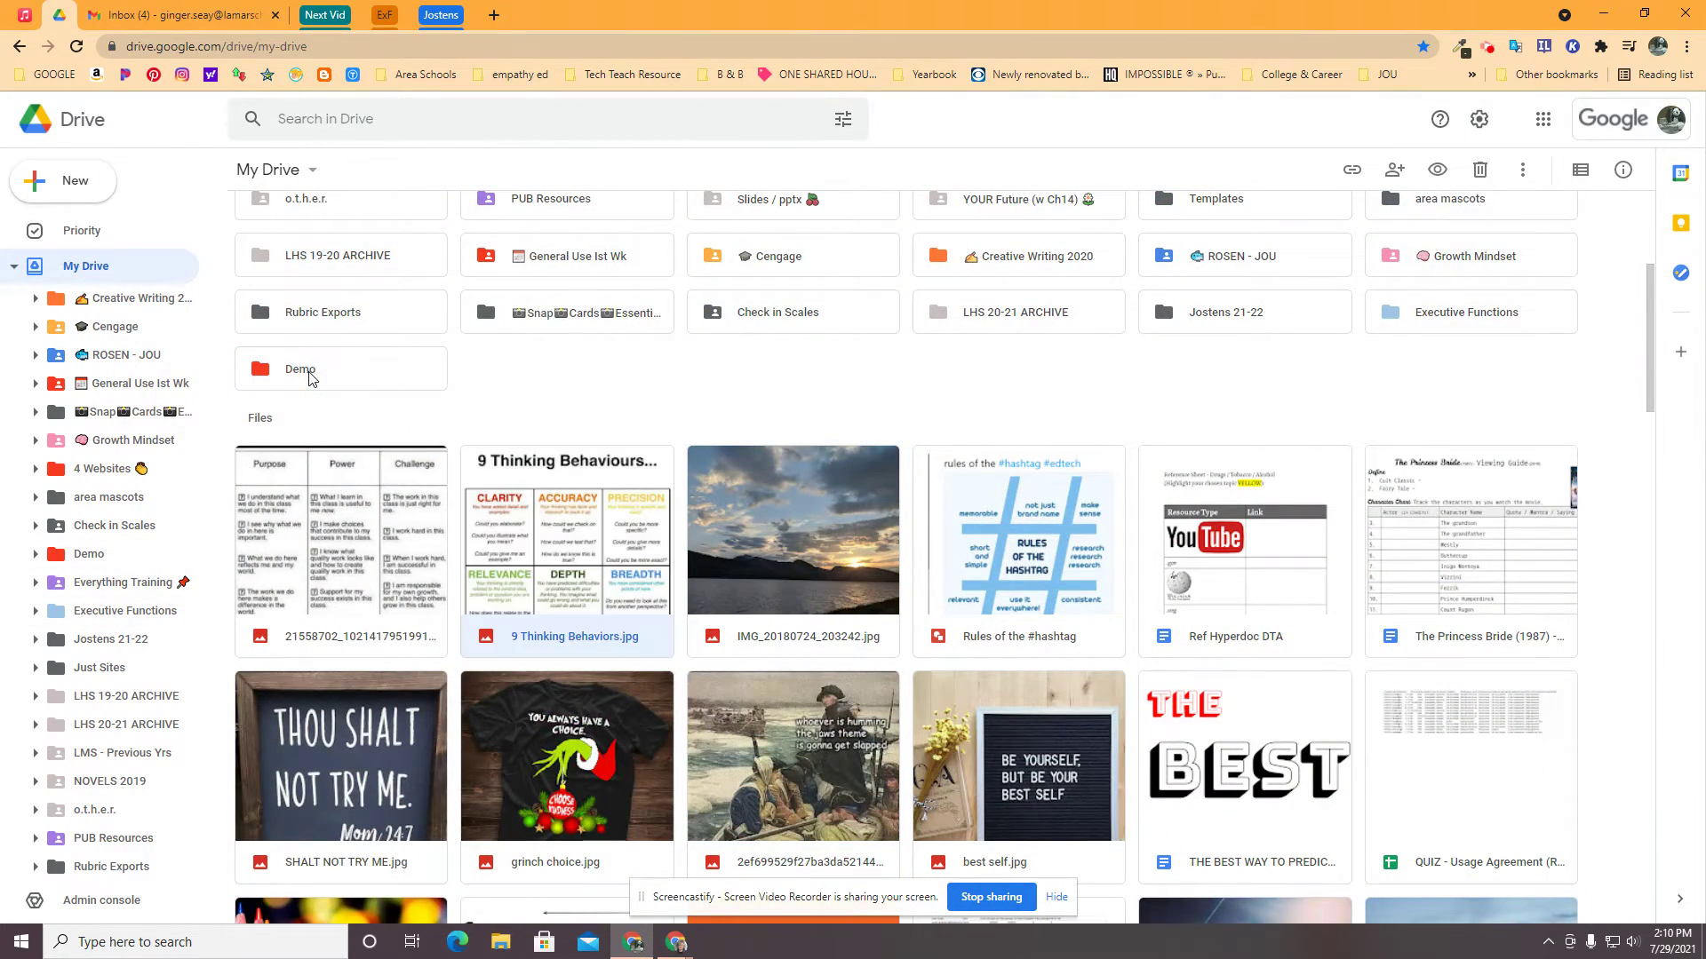
left_click_drag(862, 584, 310, 378)
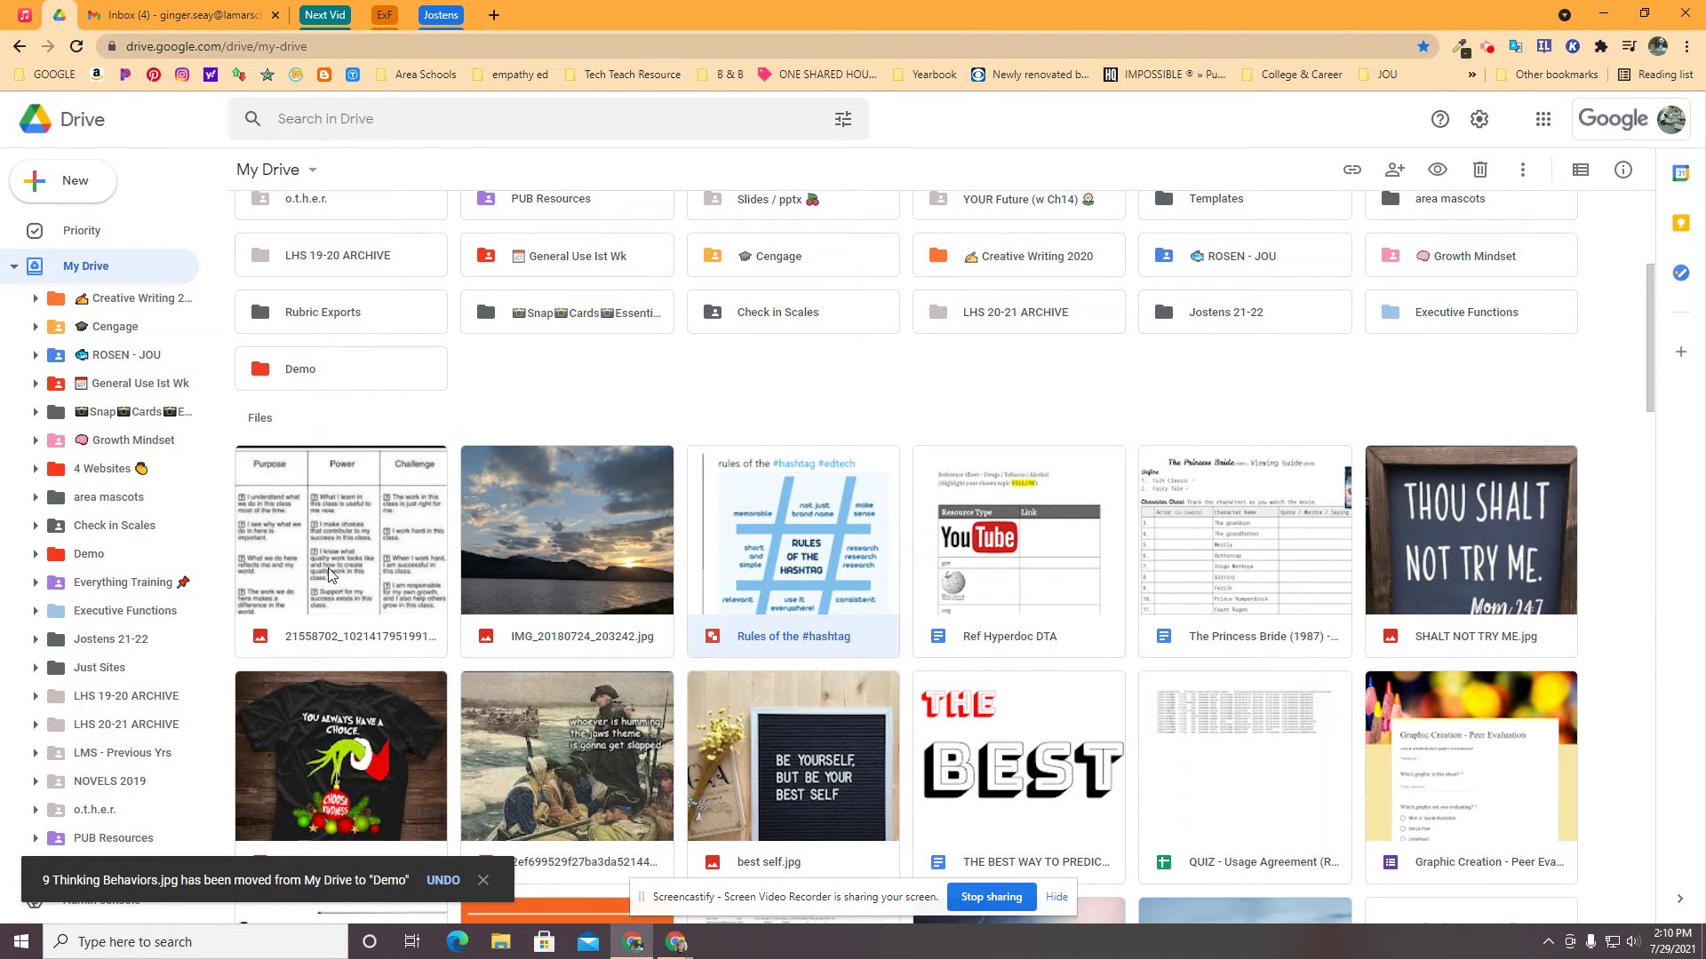
left_click_drag(330, 571, 664, 554)
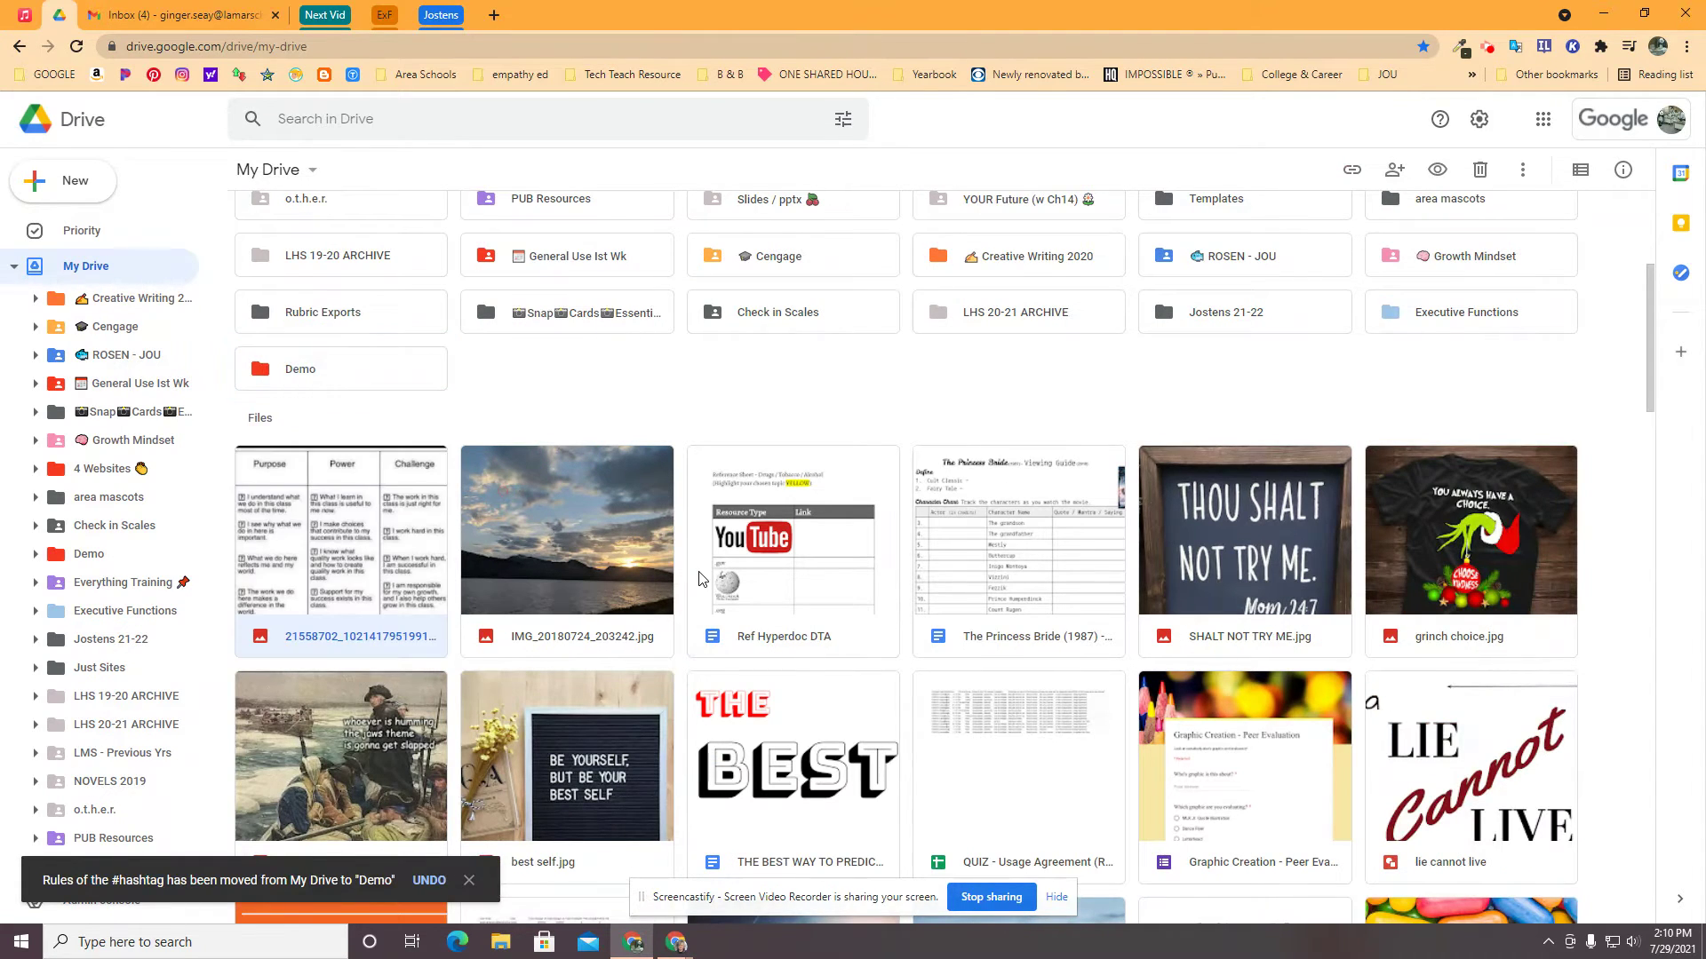
left_click_drag(920, 514, 300, 373)
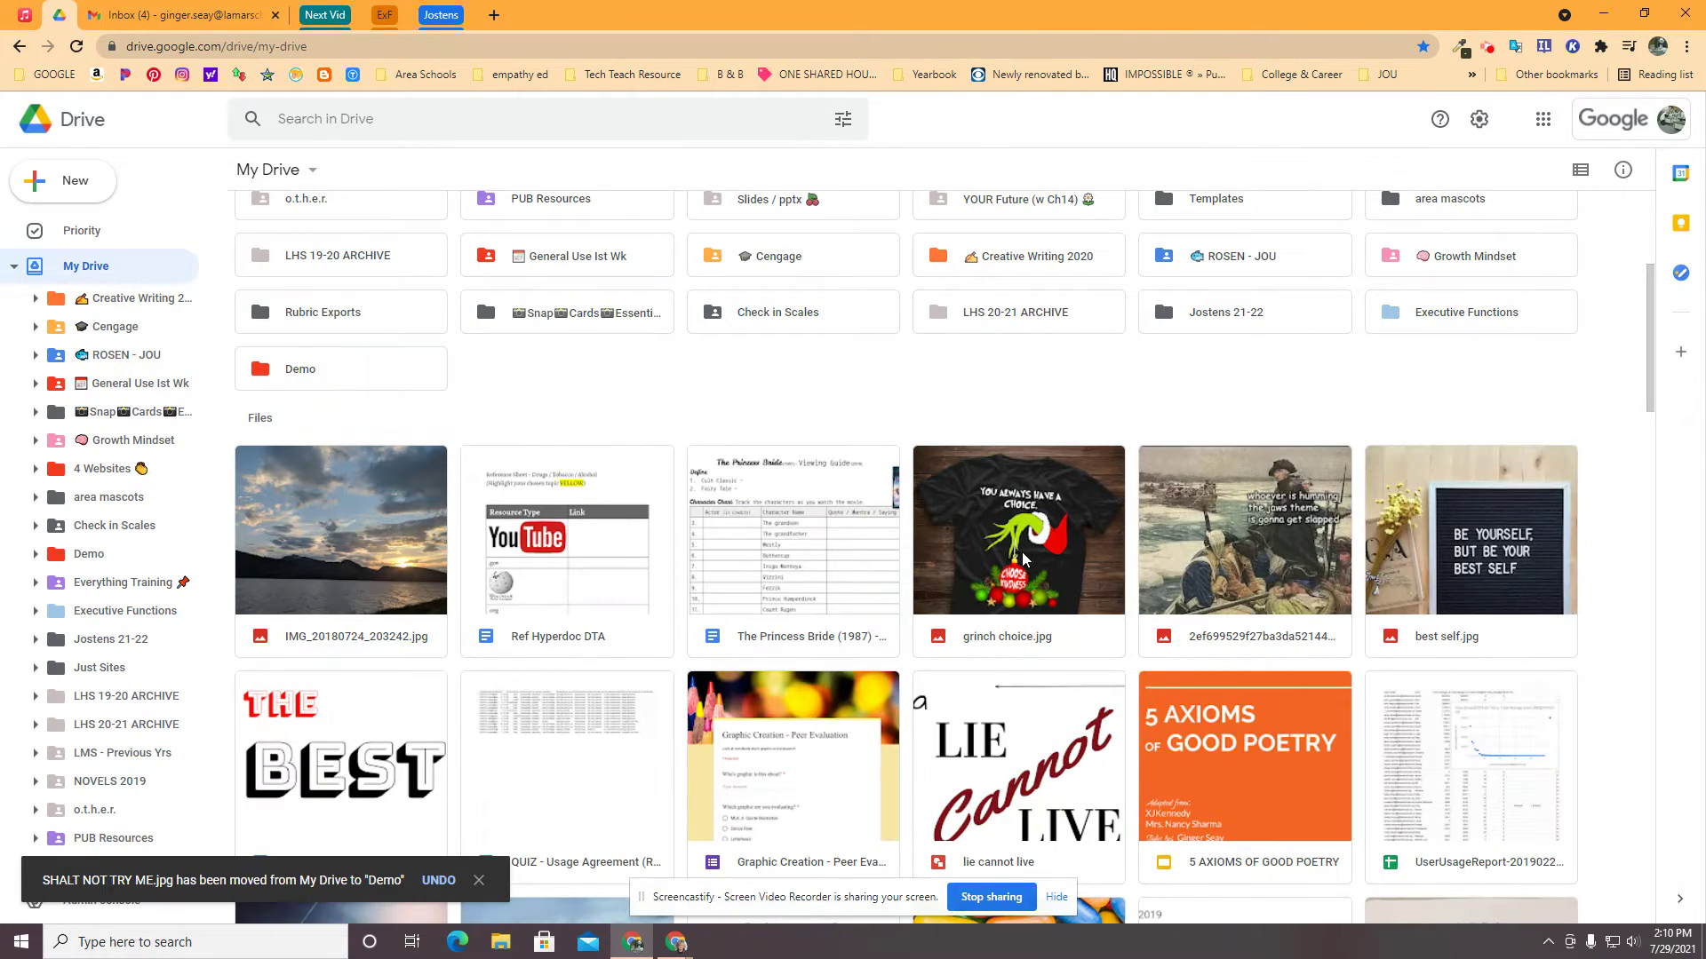
Step: Move grinch choice.jpg, the image starting with 2ef699529f27, best self.jpg, the "THE BEST WAY" document and IMG_20180724_203242.jpg into Demo
left_click_drag(960, 530, 303, 382)
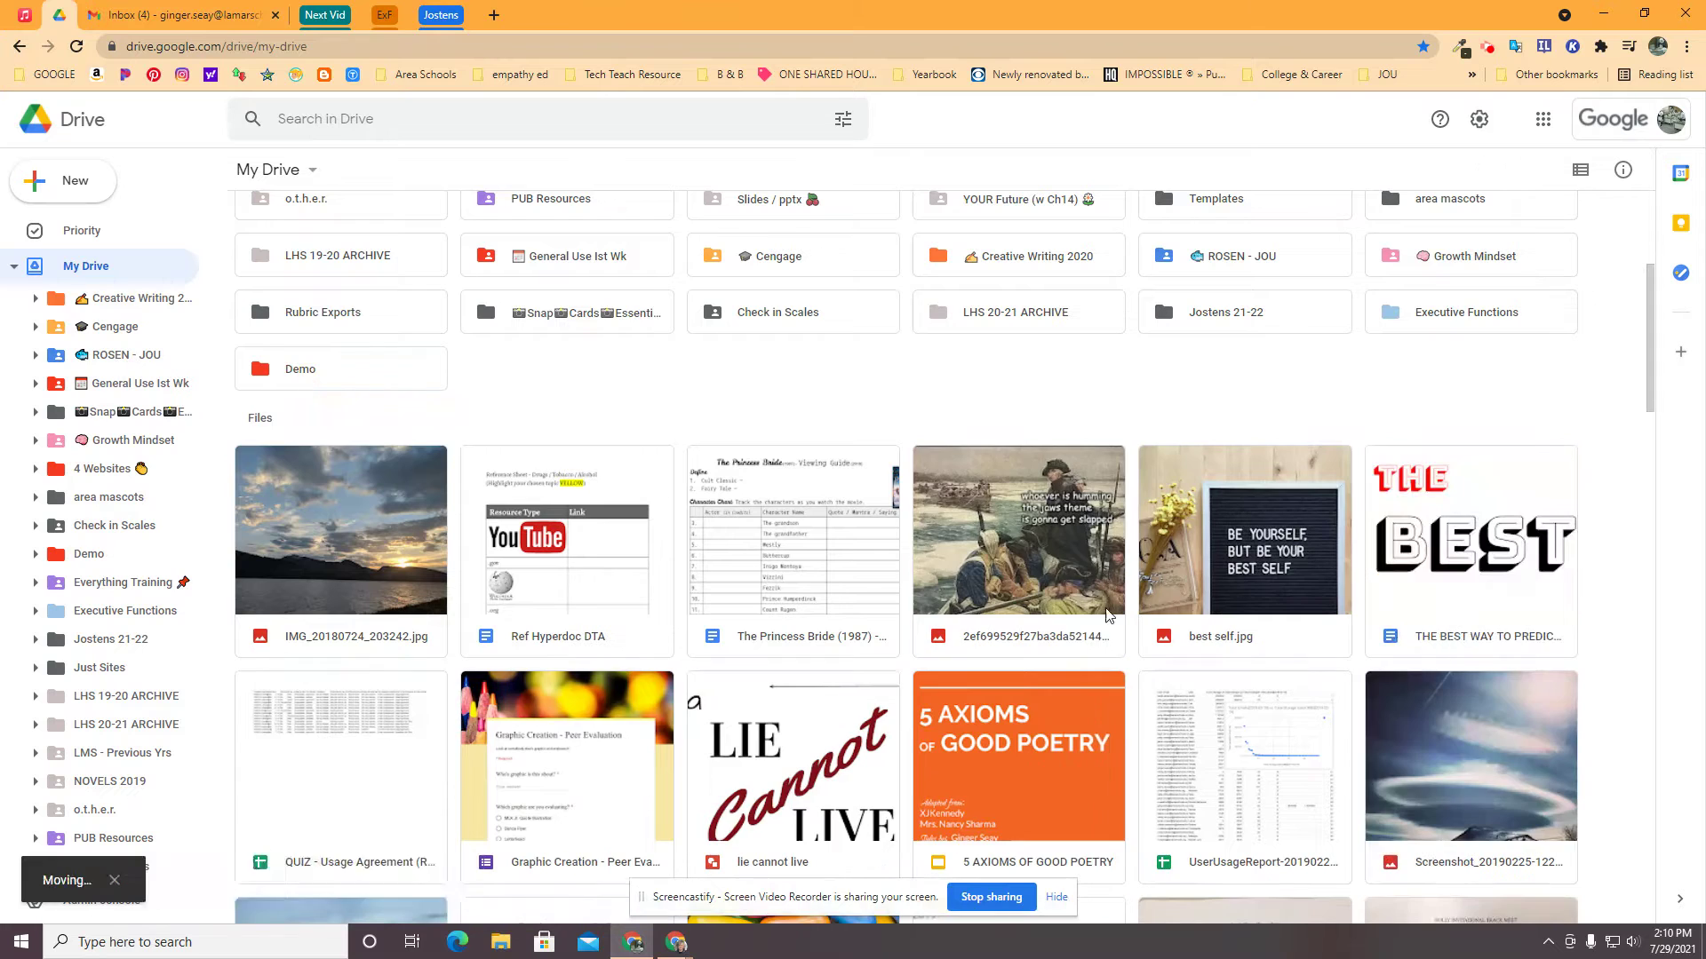
left_click_drag(1008, 568, 360, 386)
left_click_drag(1055, 571, 468, 418)
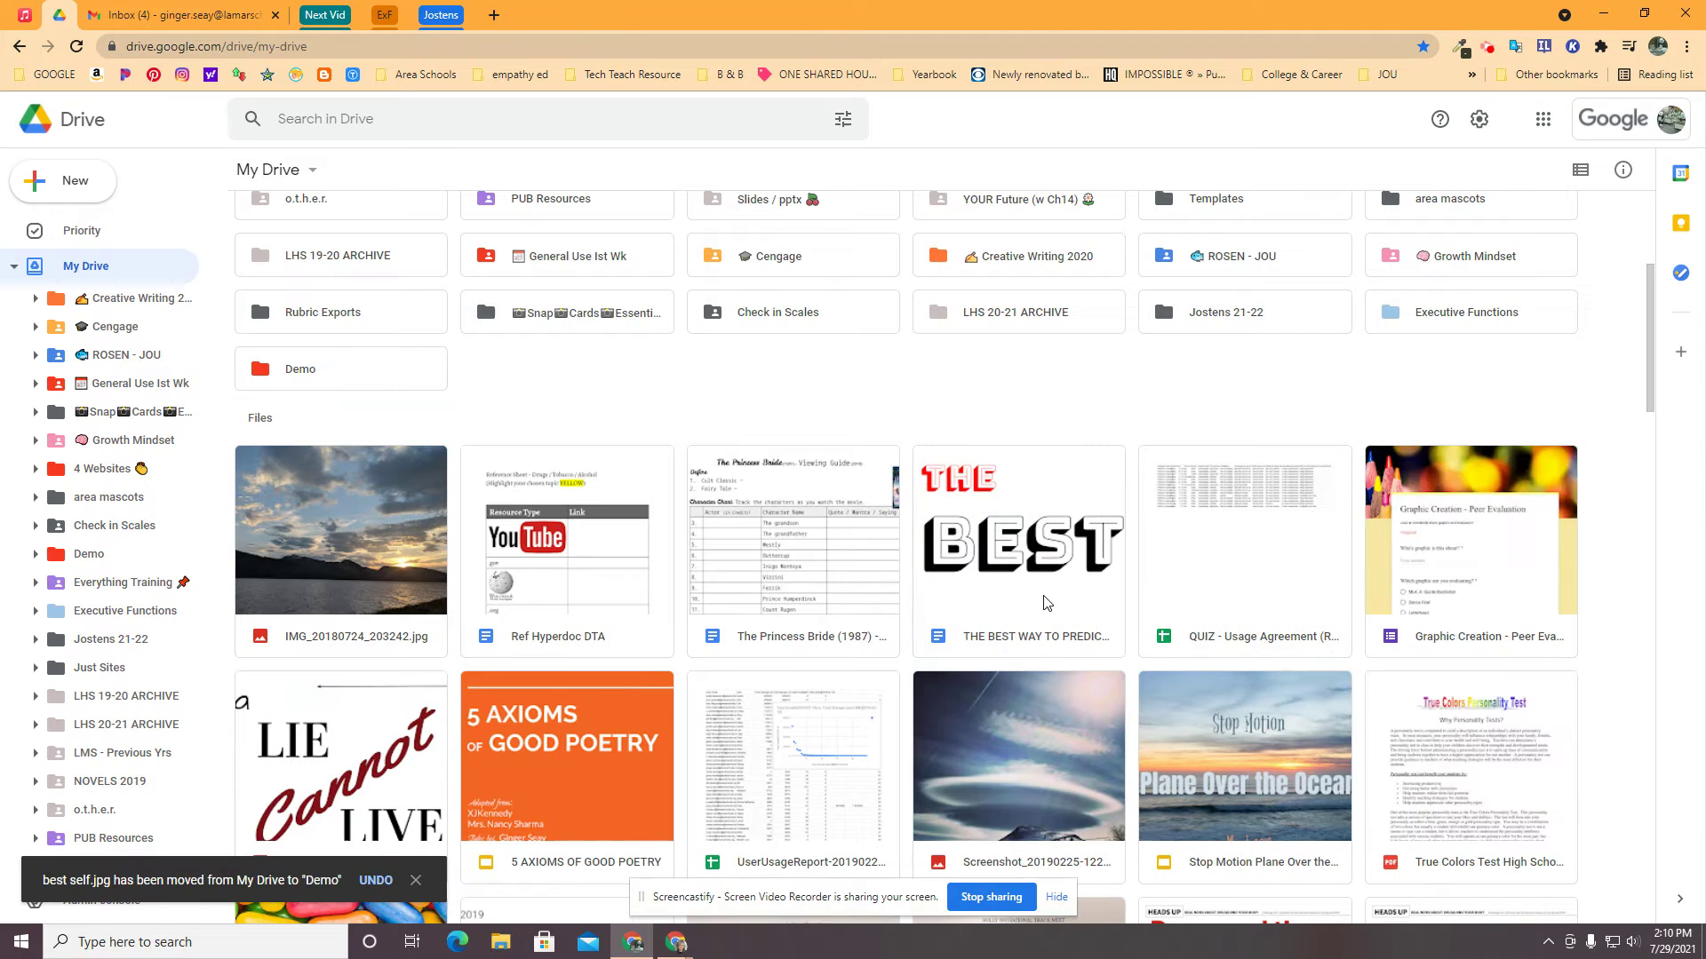
left_click_drag(1057, 633, 330, 383)
mouse_move(322, 381)
left_mouse_down()
mouse_move(332, 558)
mouse_move(328, 392)
left_mouse_up()
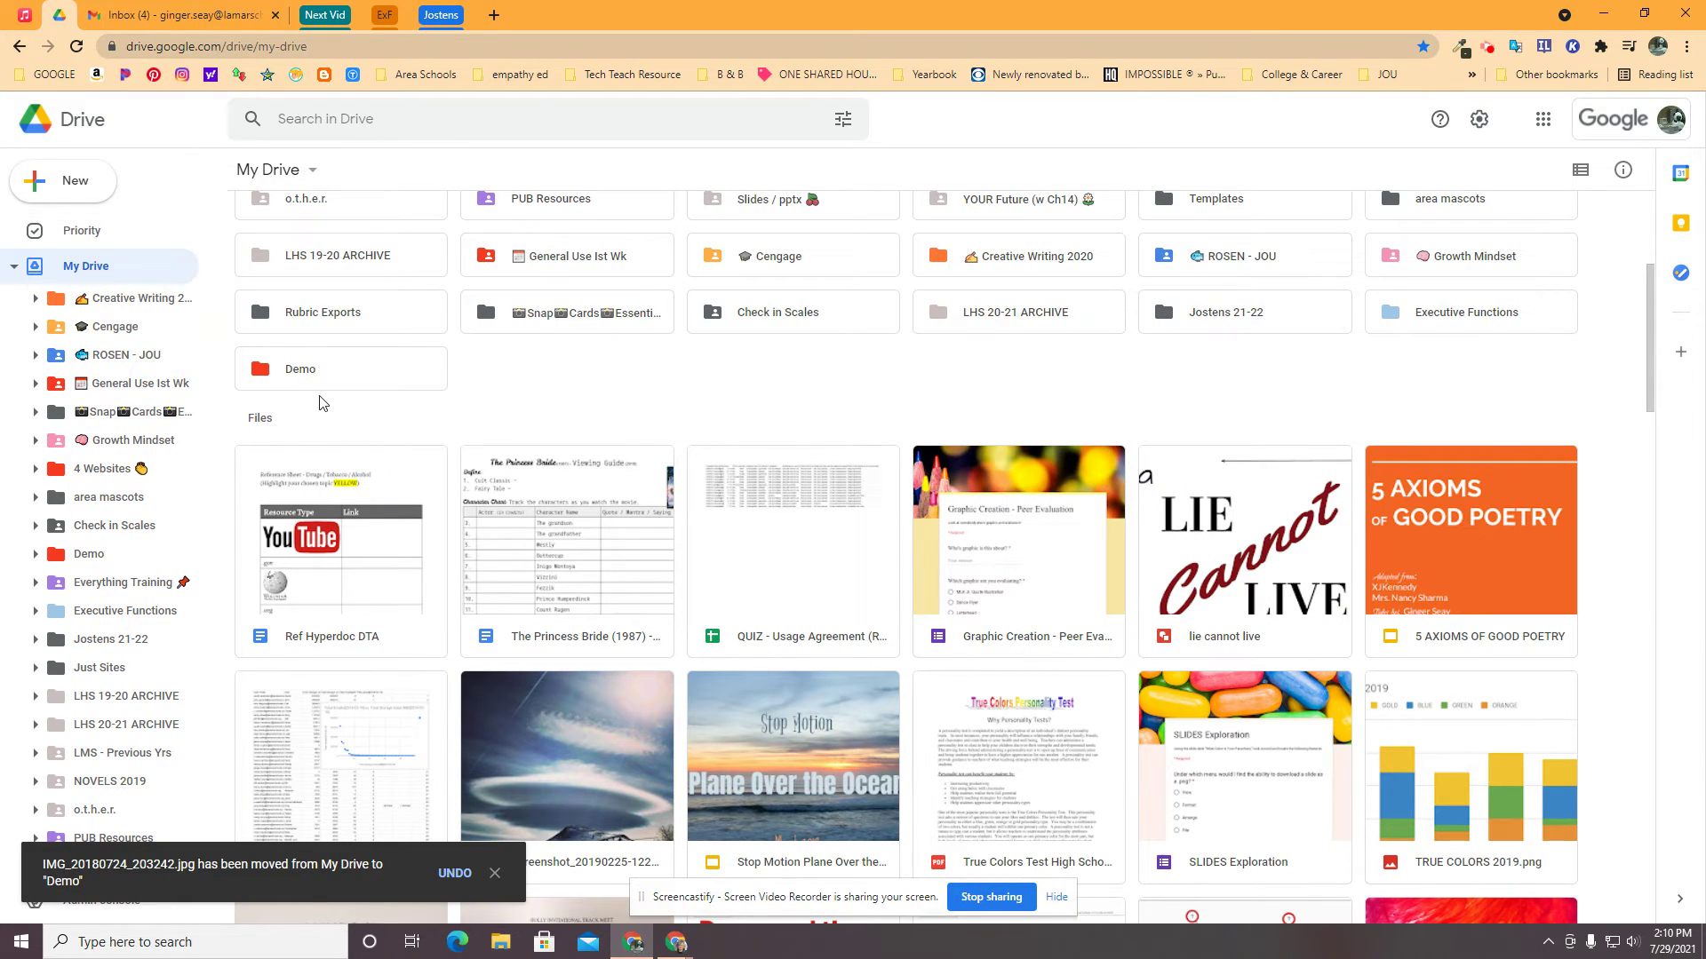
Step: Upload the image misse.jpg from the computer's Downloads folder to My Drive
left_click(75, 177)
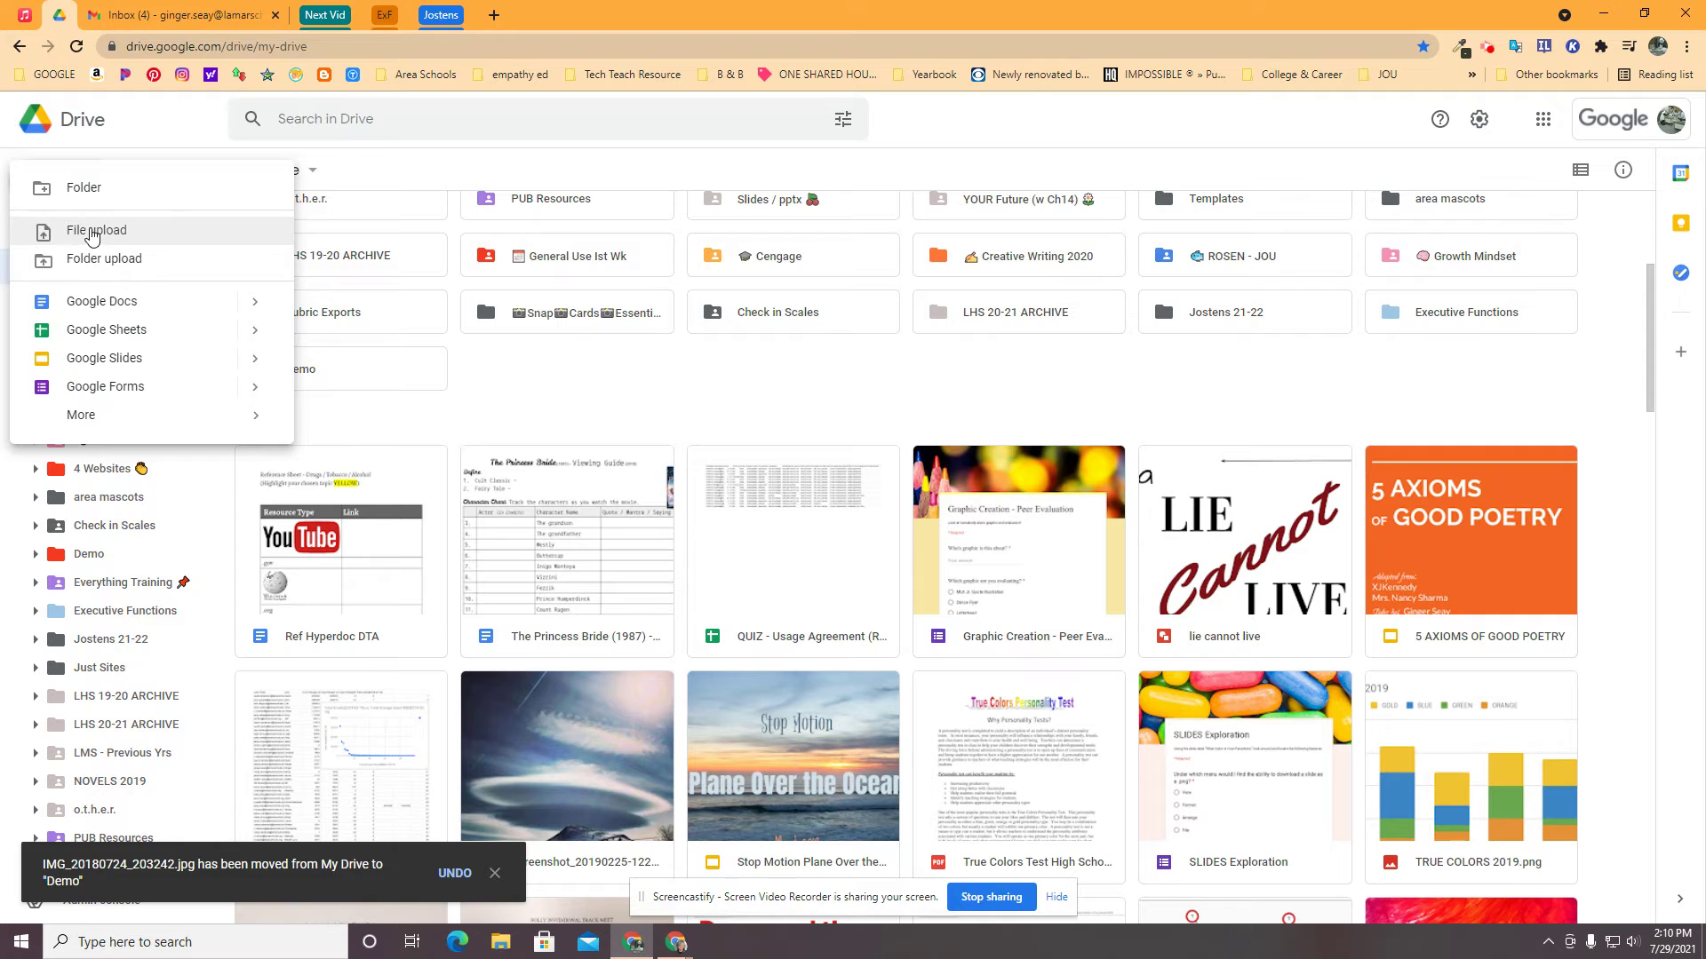
left_click(89, 231)
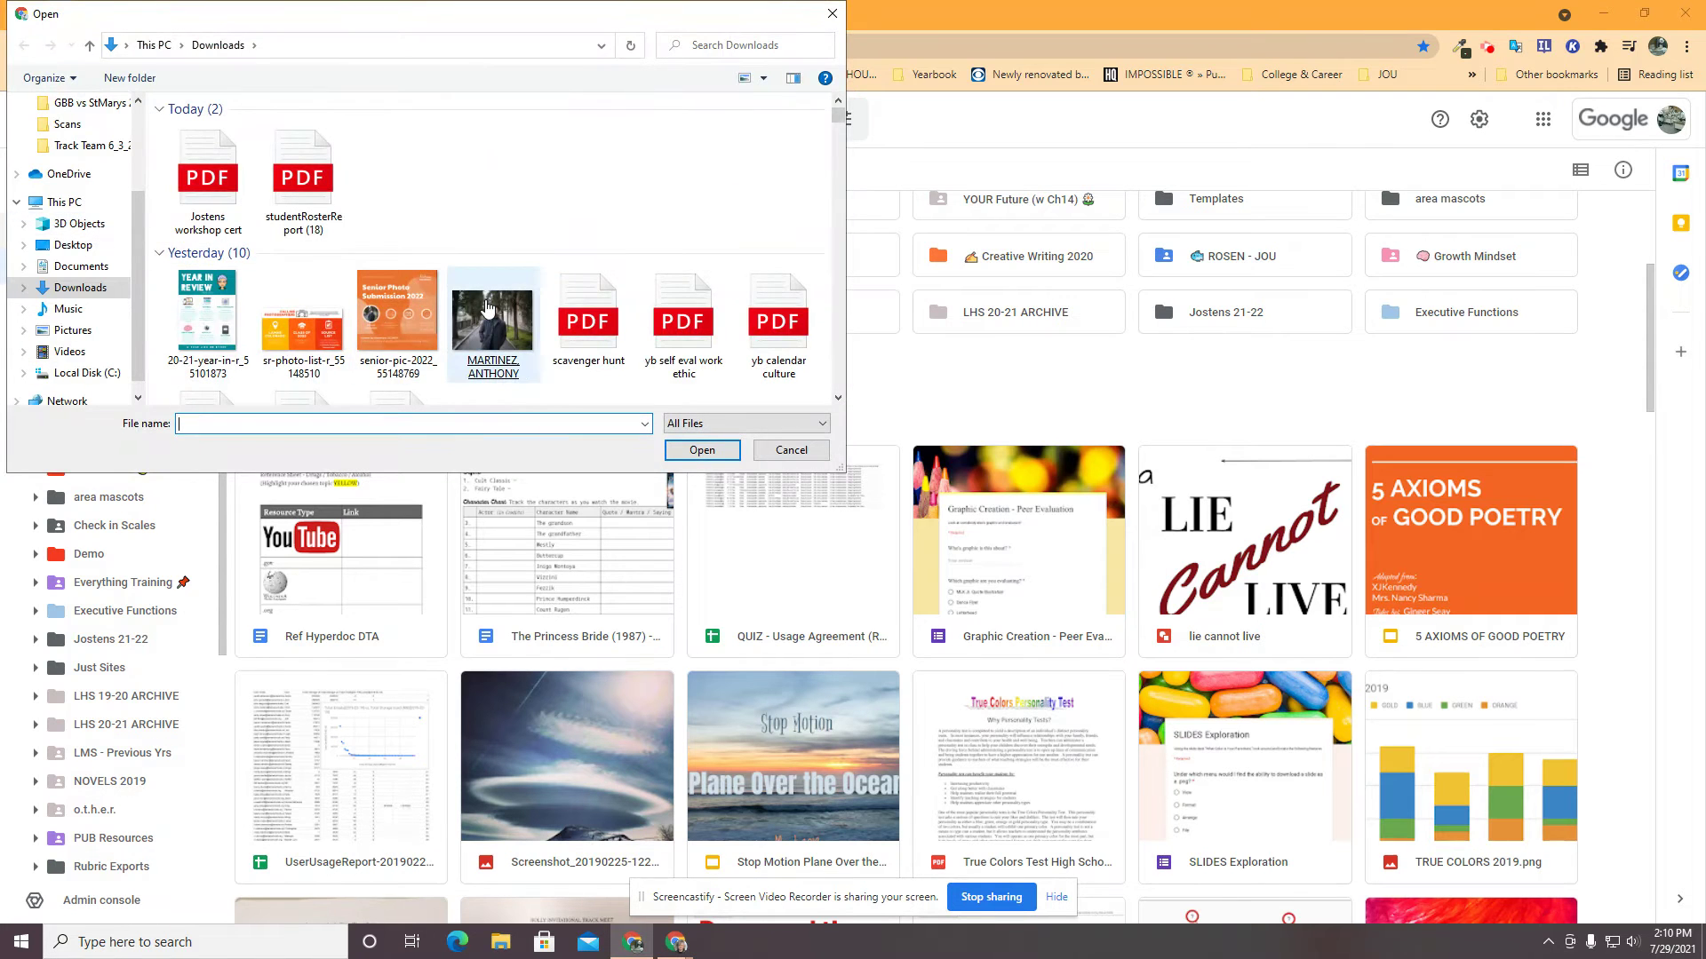
scroll(487, 306, "down", 15)
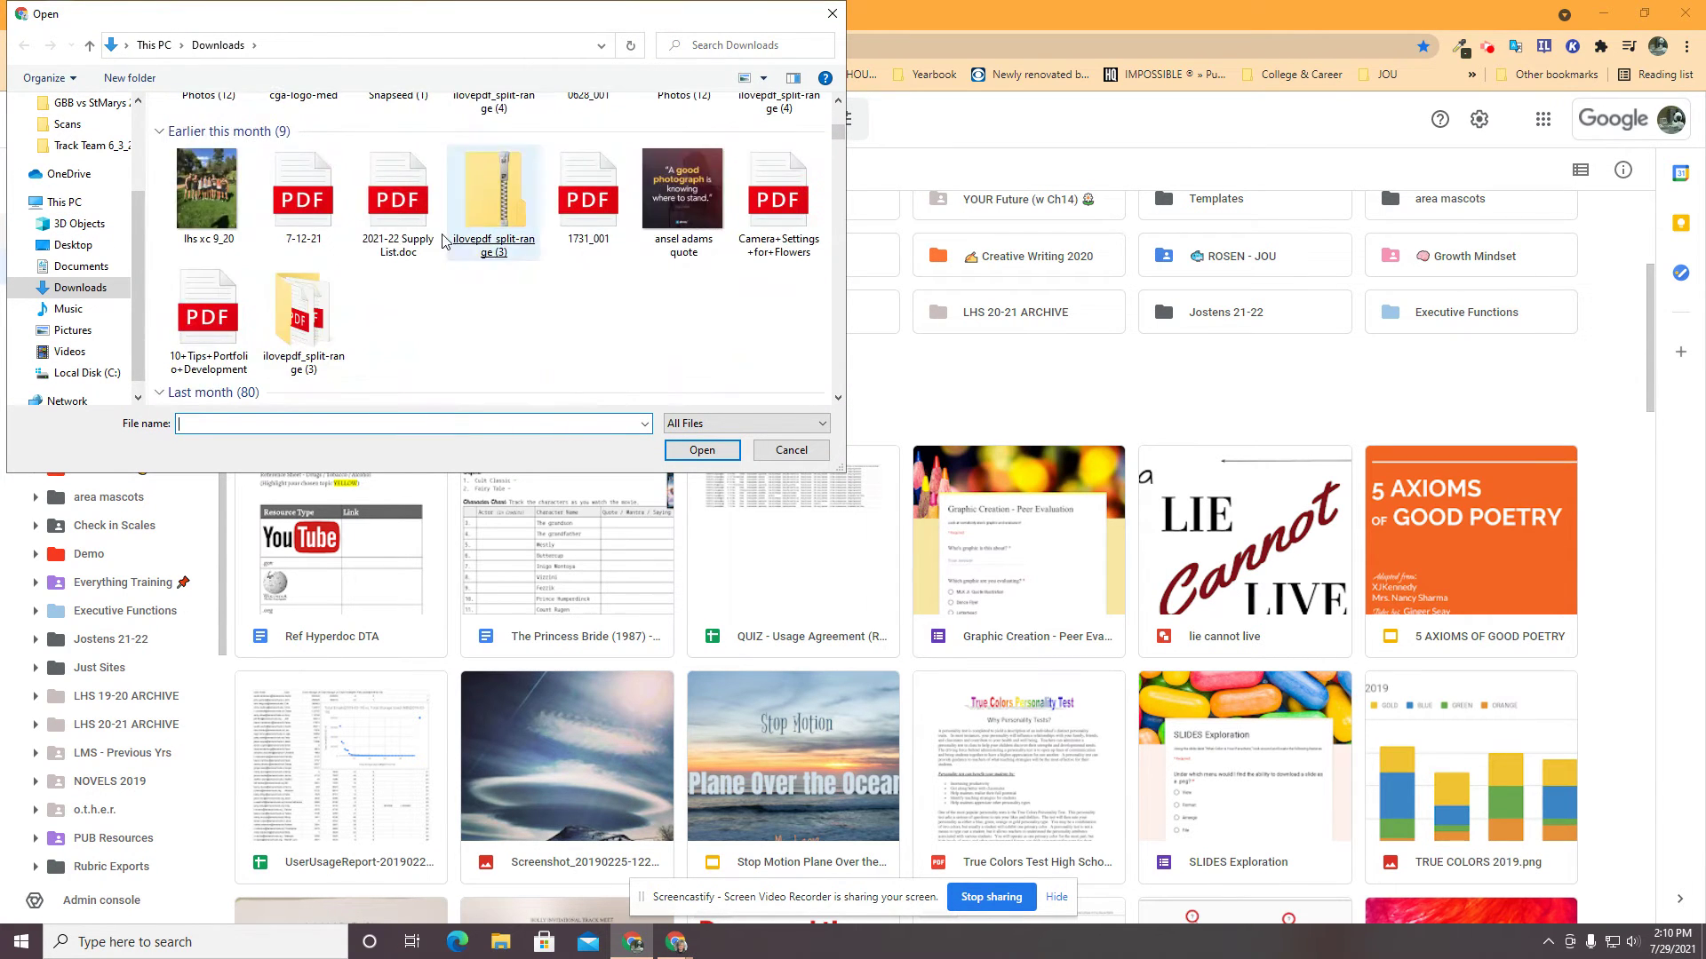
scroll(354, 233, "down", 2)
scroll(404, 281, "down", 6)
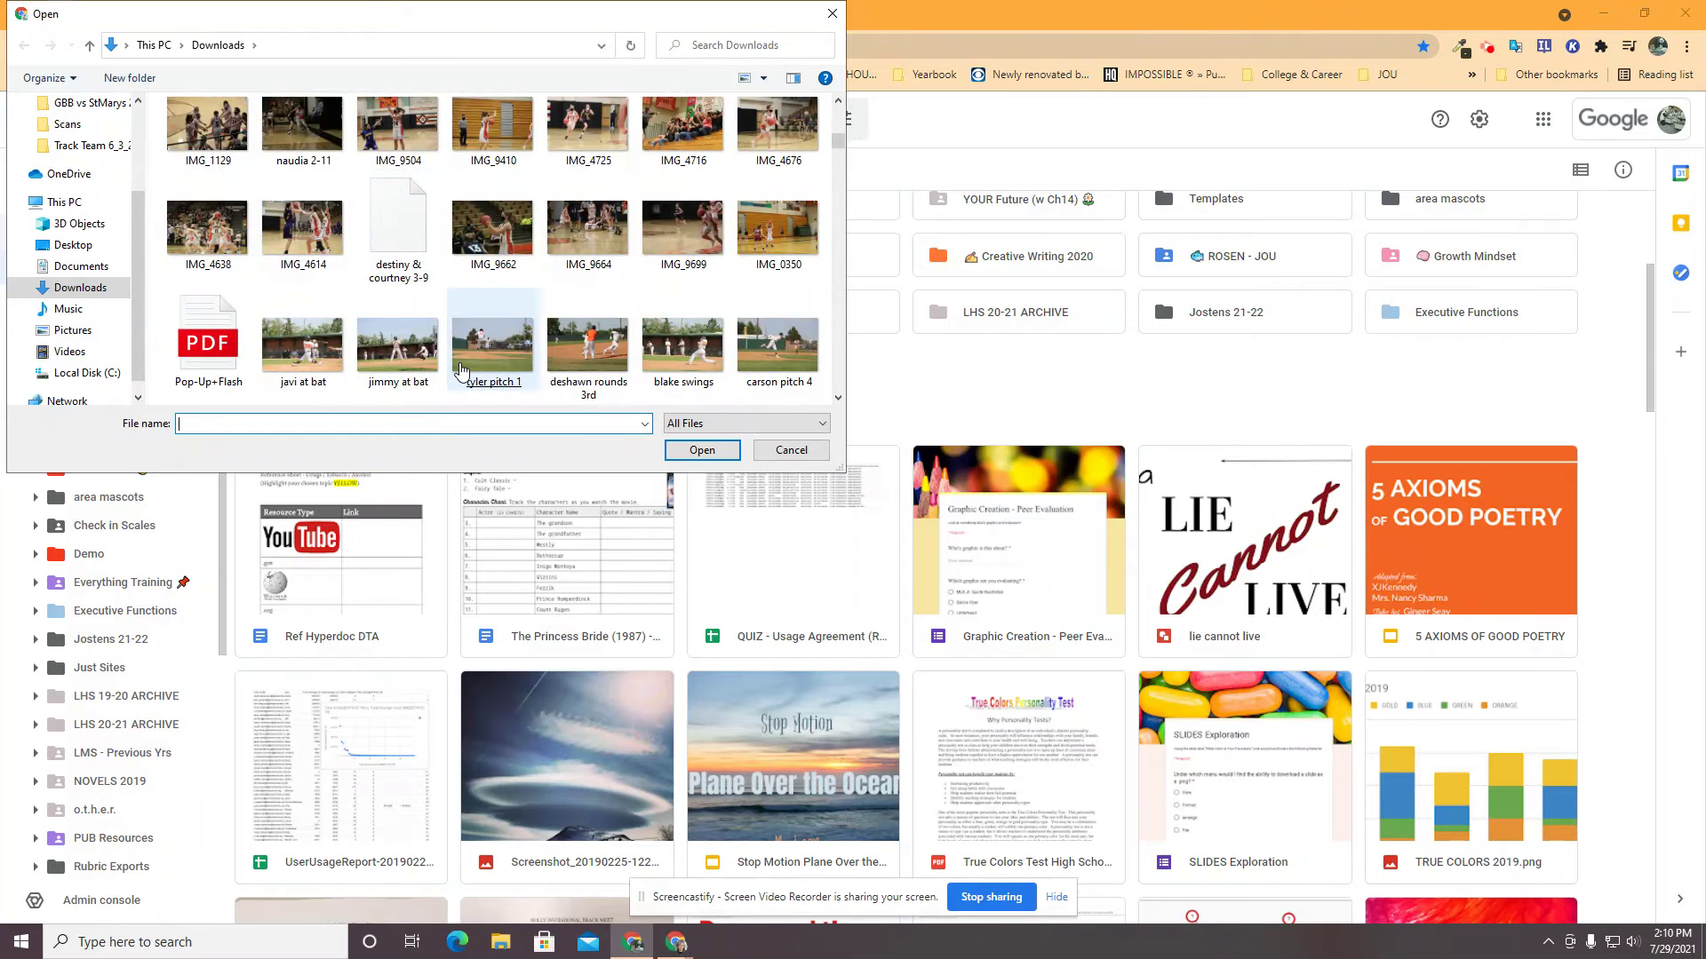
double_click(414, 216)
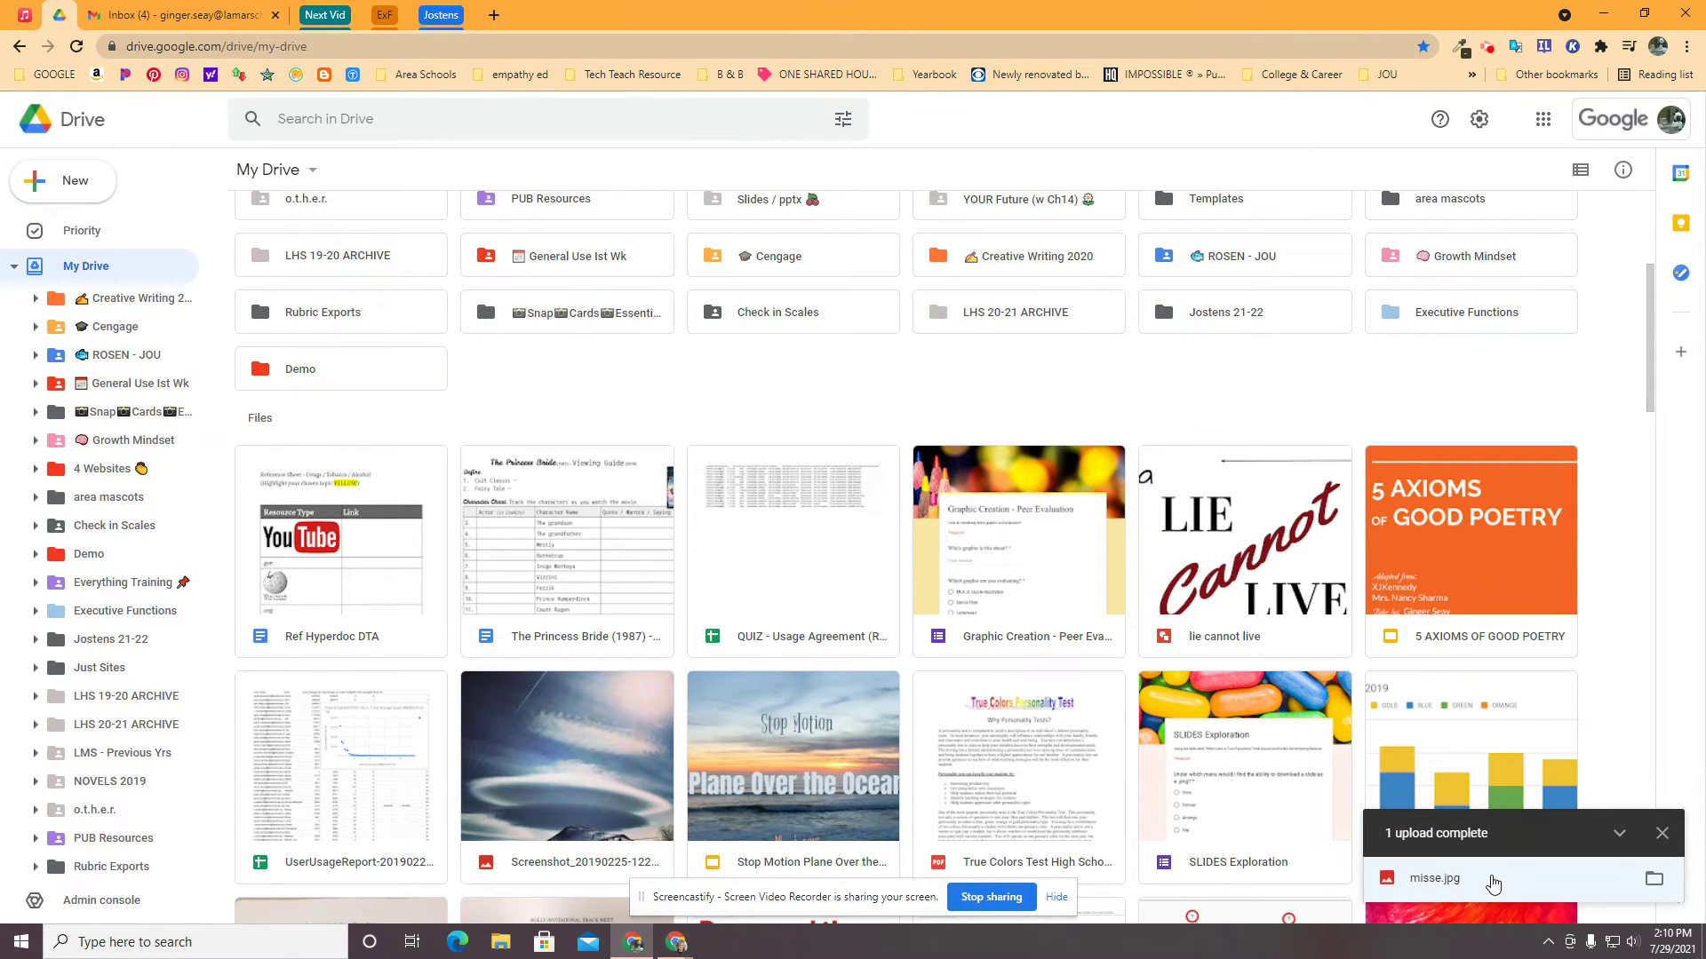
Step: Check the Demo folder for the uploaded misse.jpg and look for it among the loose files in My Drive
double_click(351, 370)
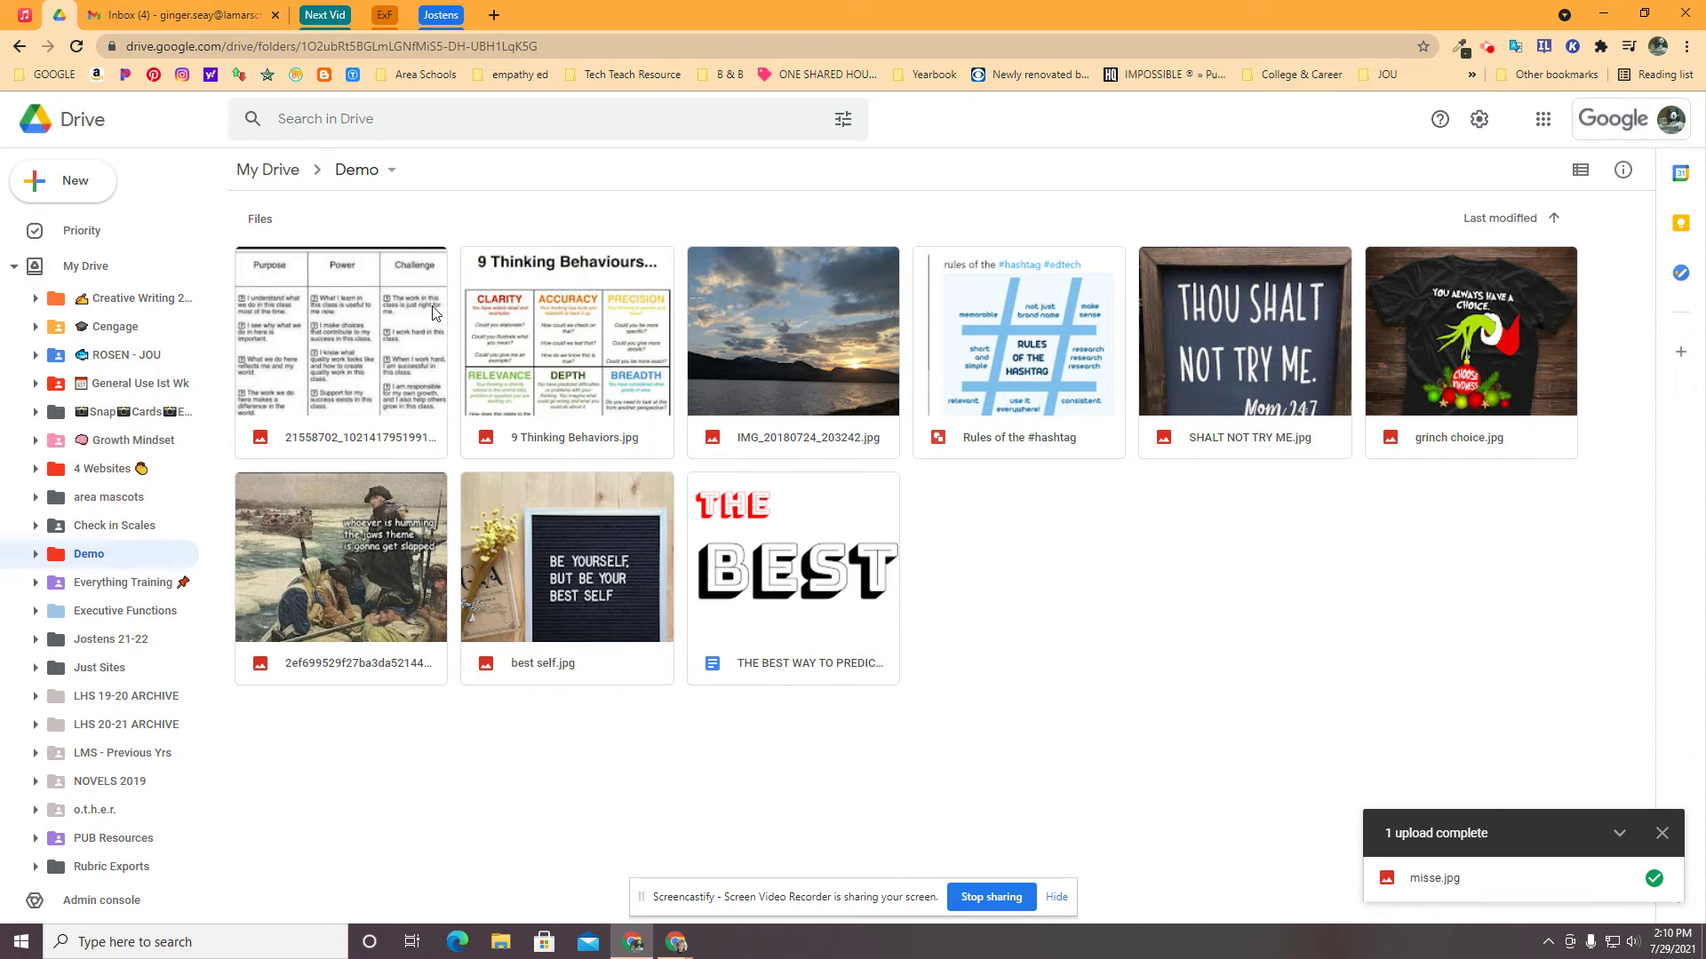
left_click(266, 169)
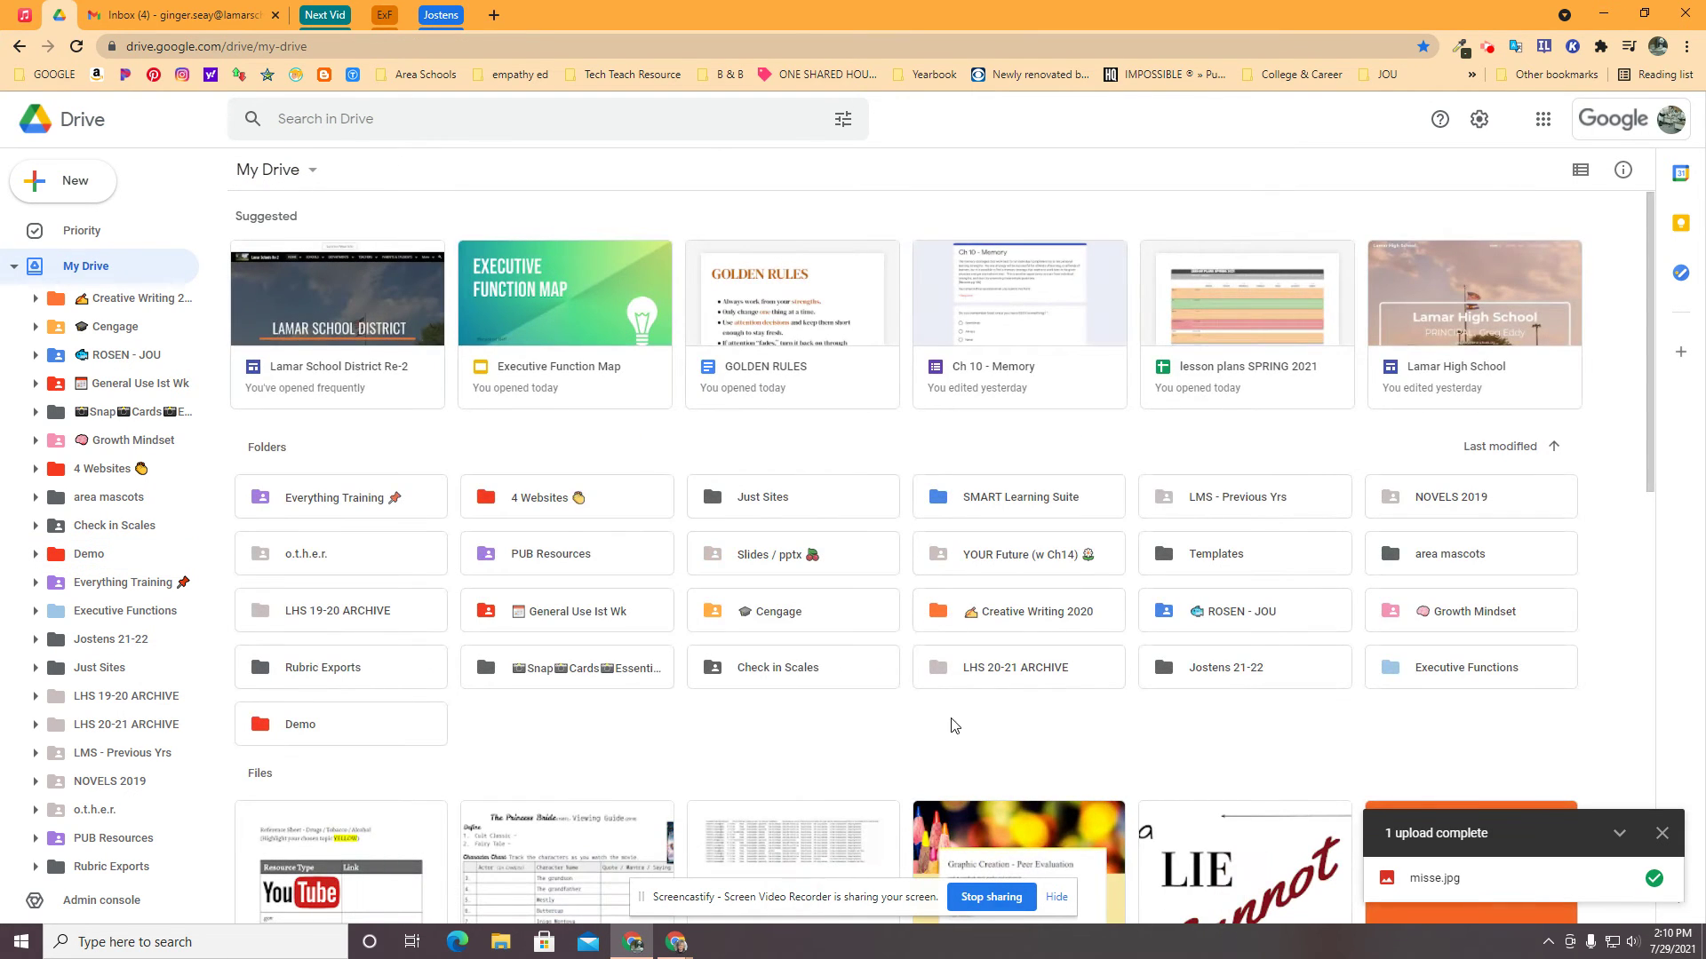
scroll(981, 670, "down", 4)
scroll(981, 670, "down", 7)
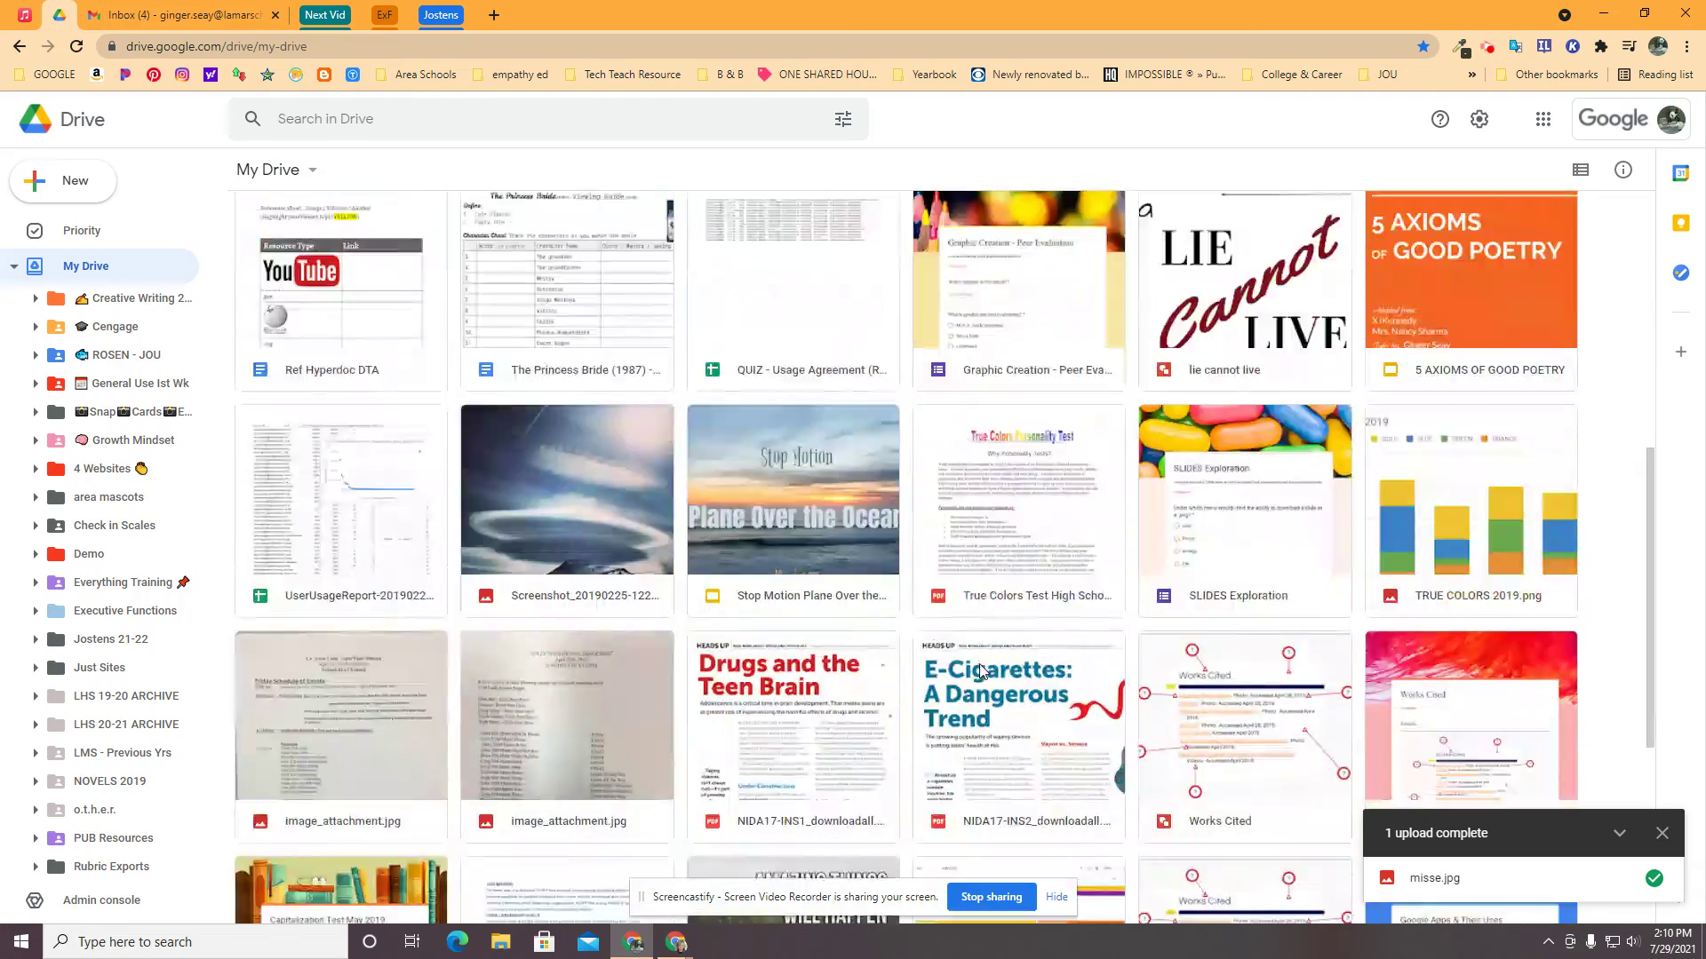
scroll(1001, 672, "down", 15)
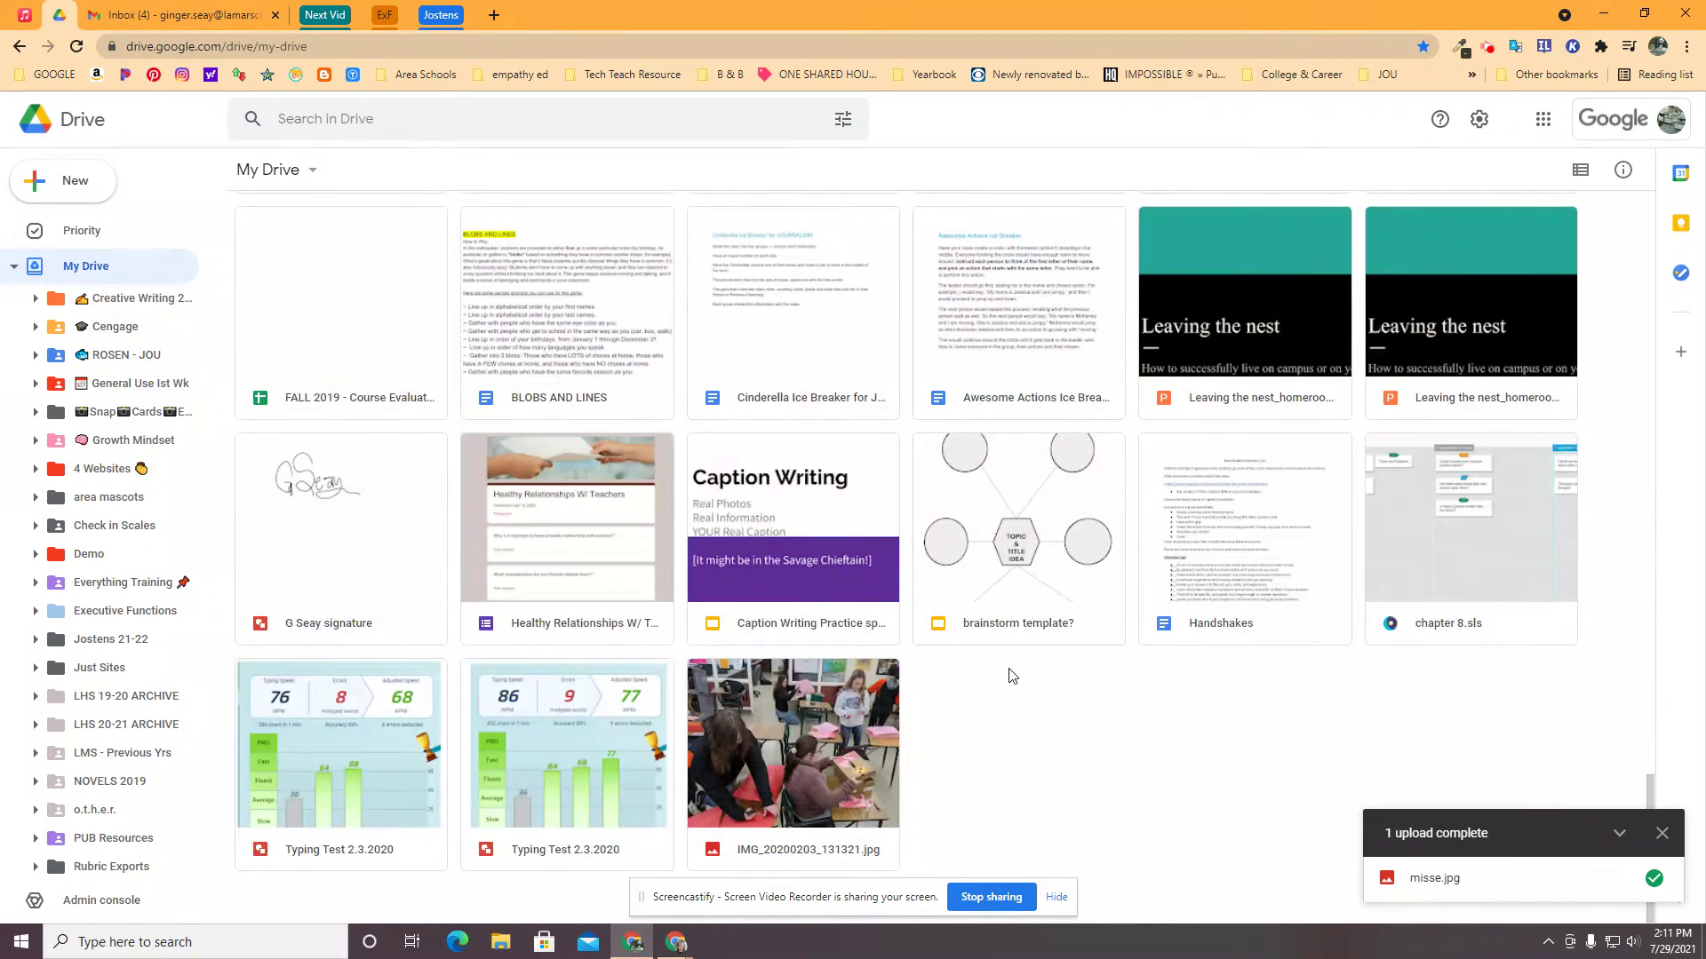
scroll(826, 626, "down", 10)
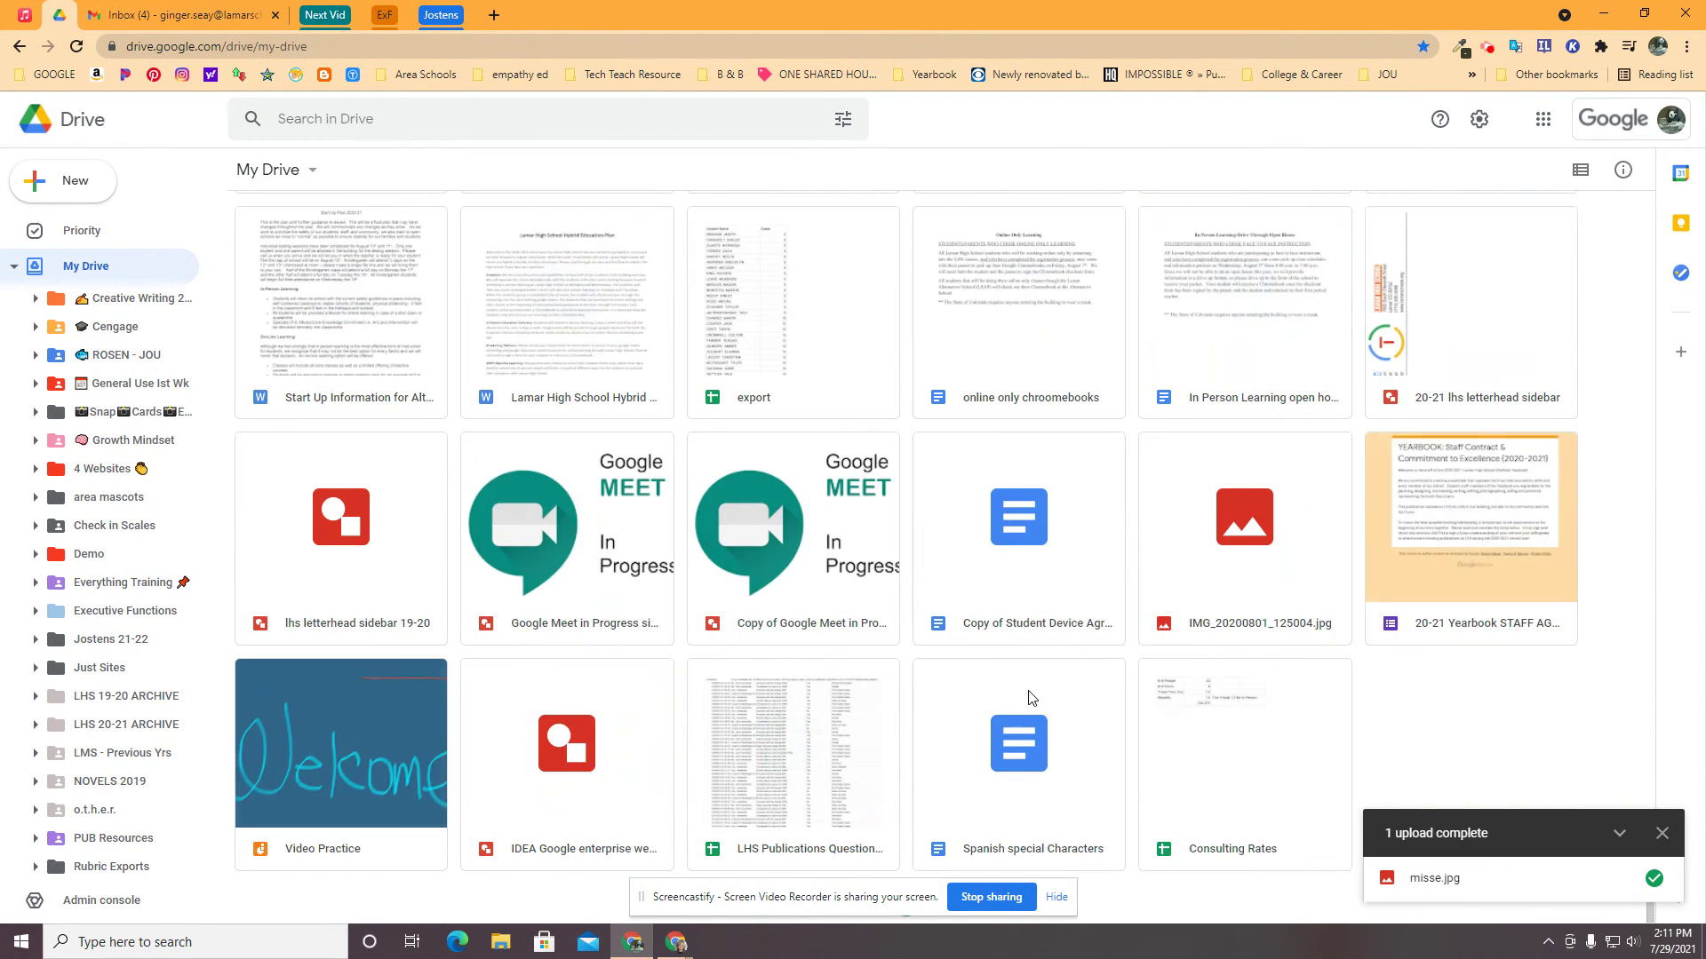
scroll(1035, 701, "down", 10)
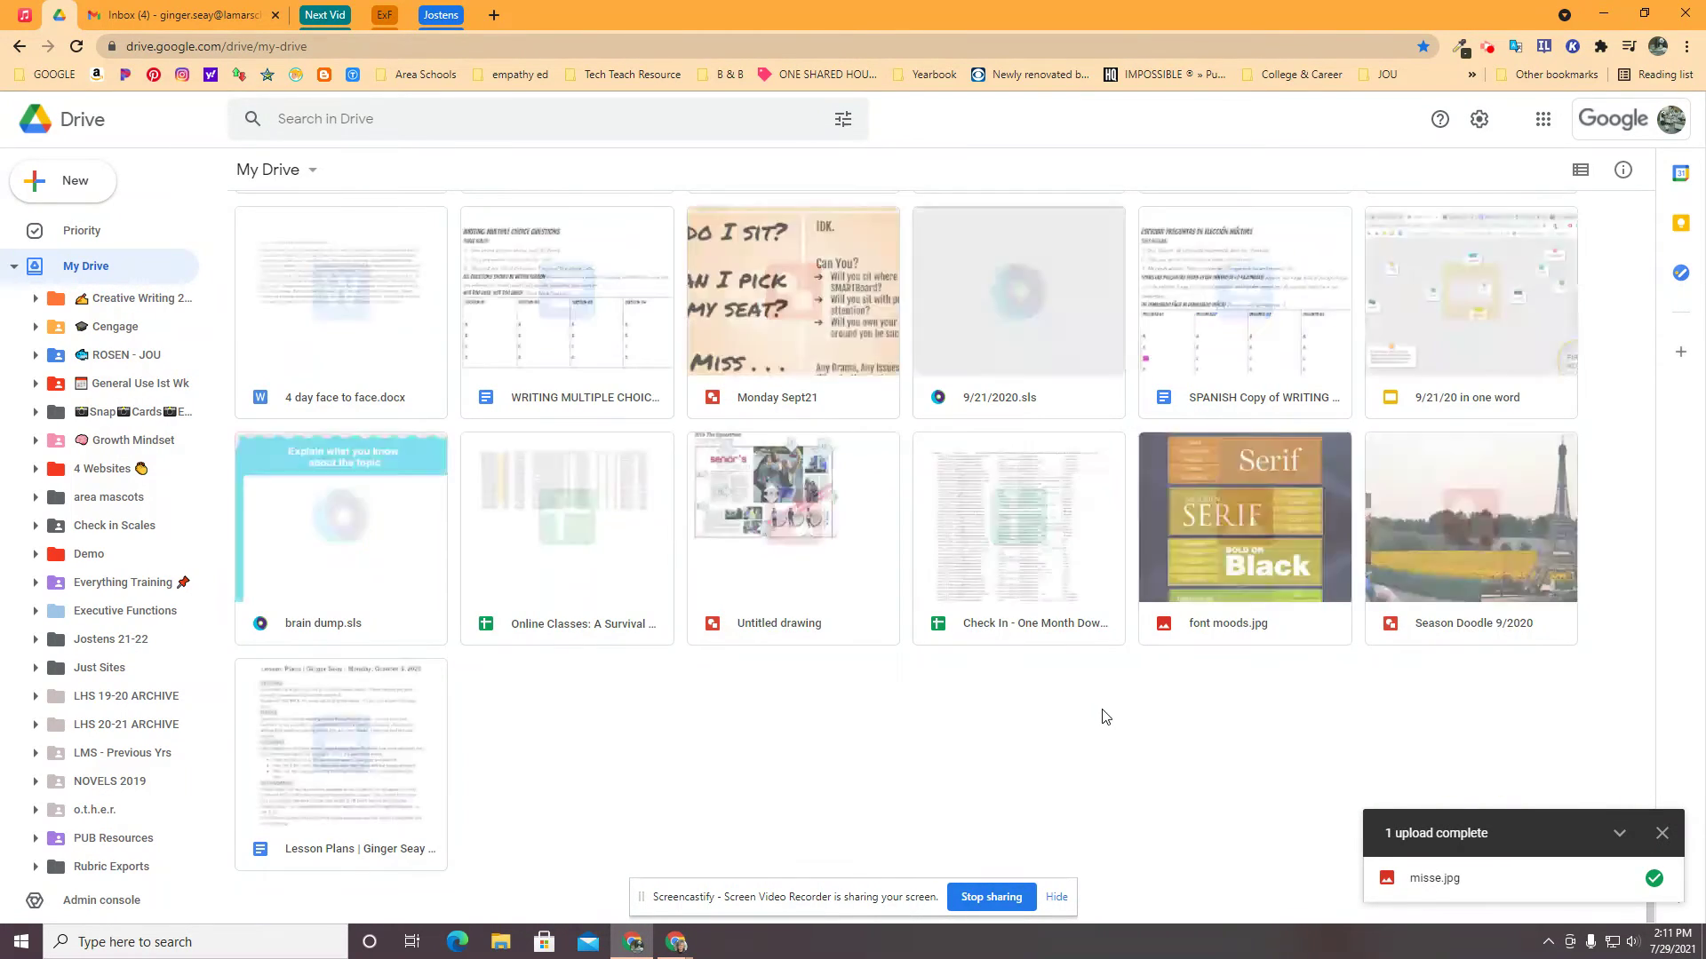
scroll(844, 349, "down", 10)
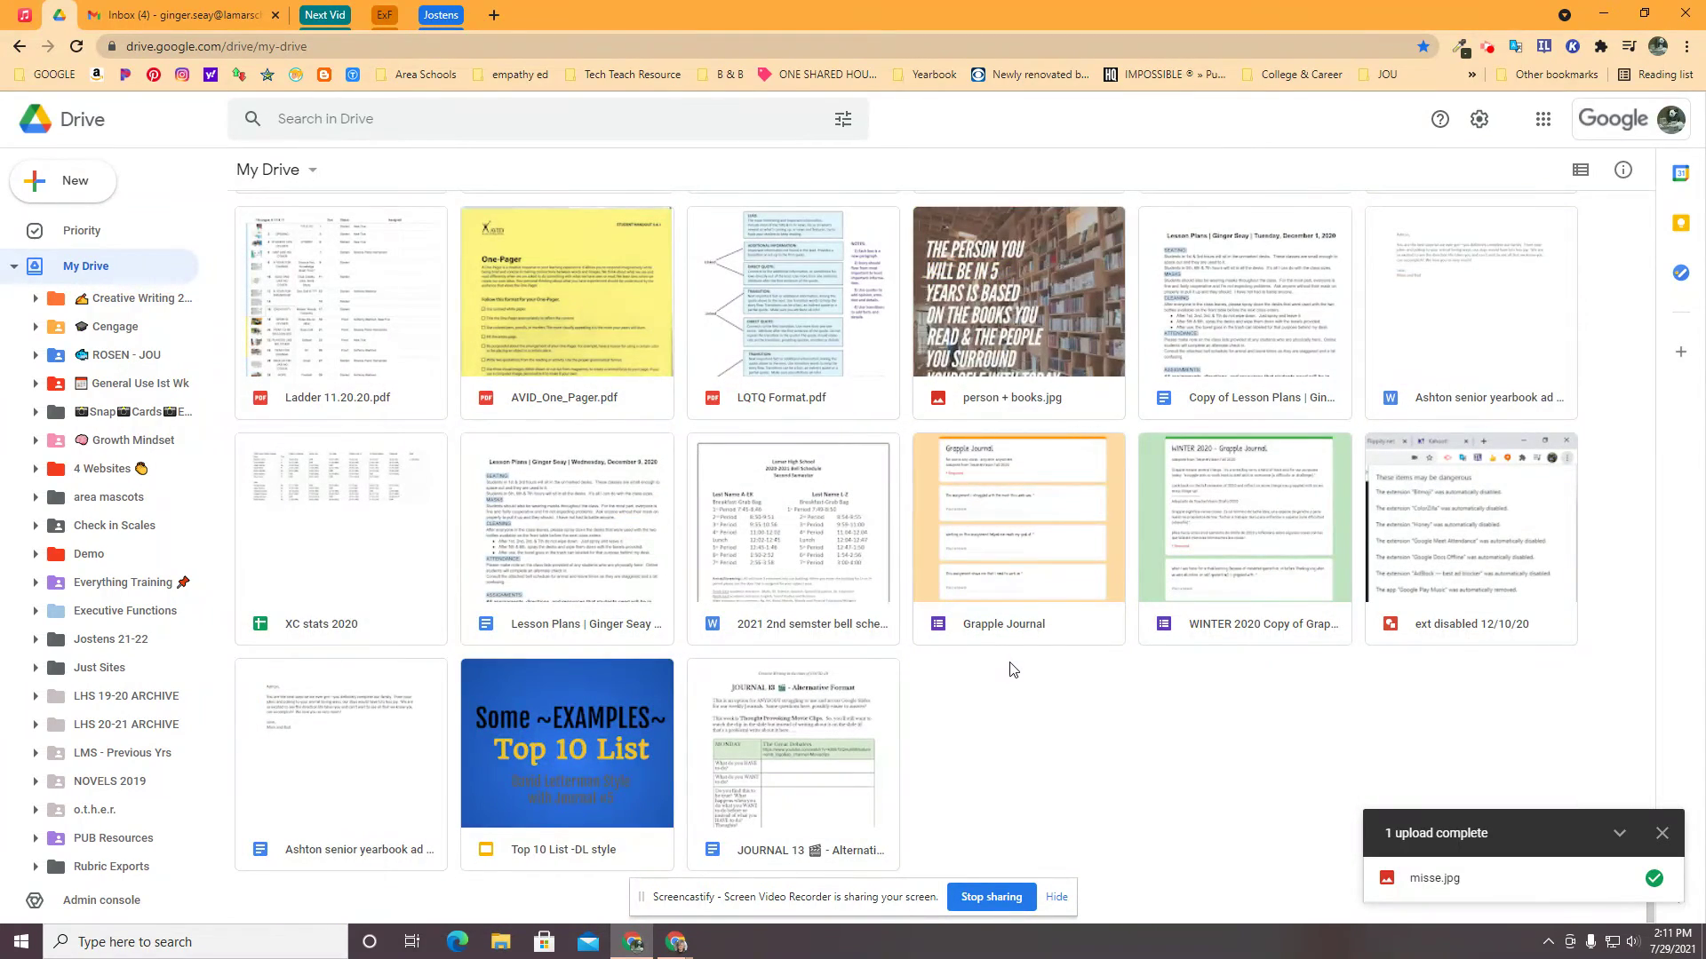
scroll(1013, 669, "down", 10)
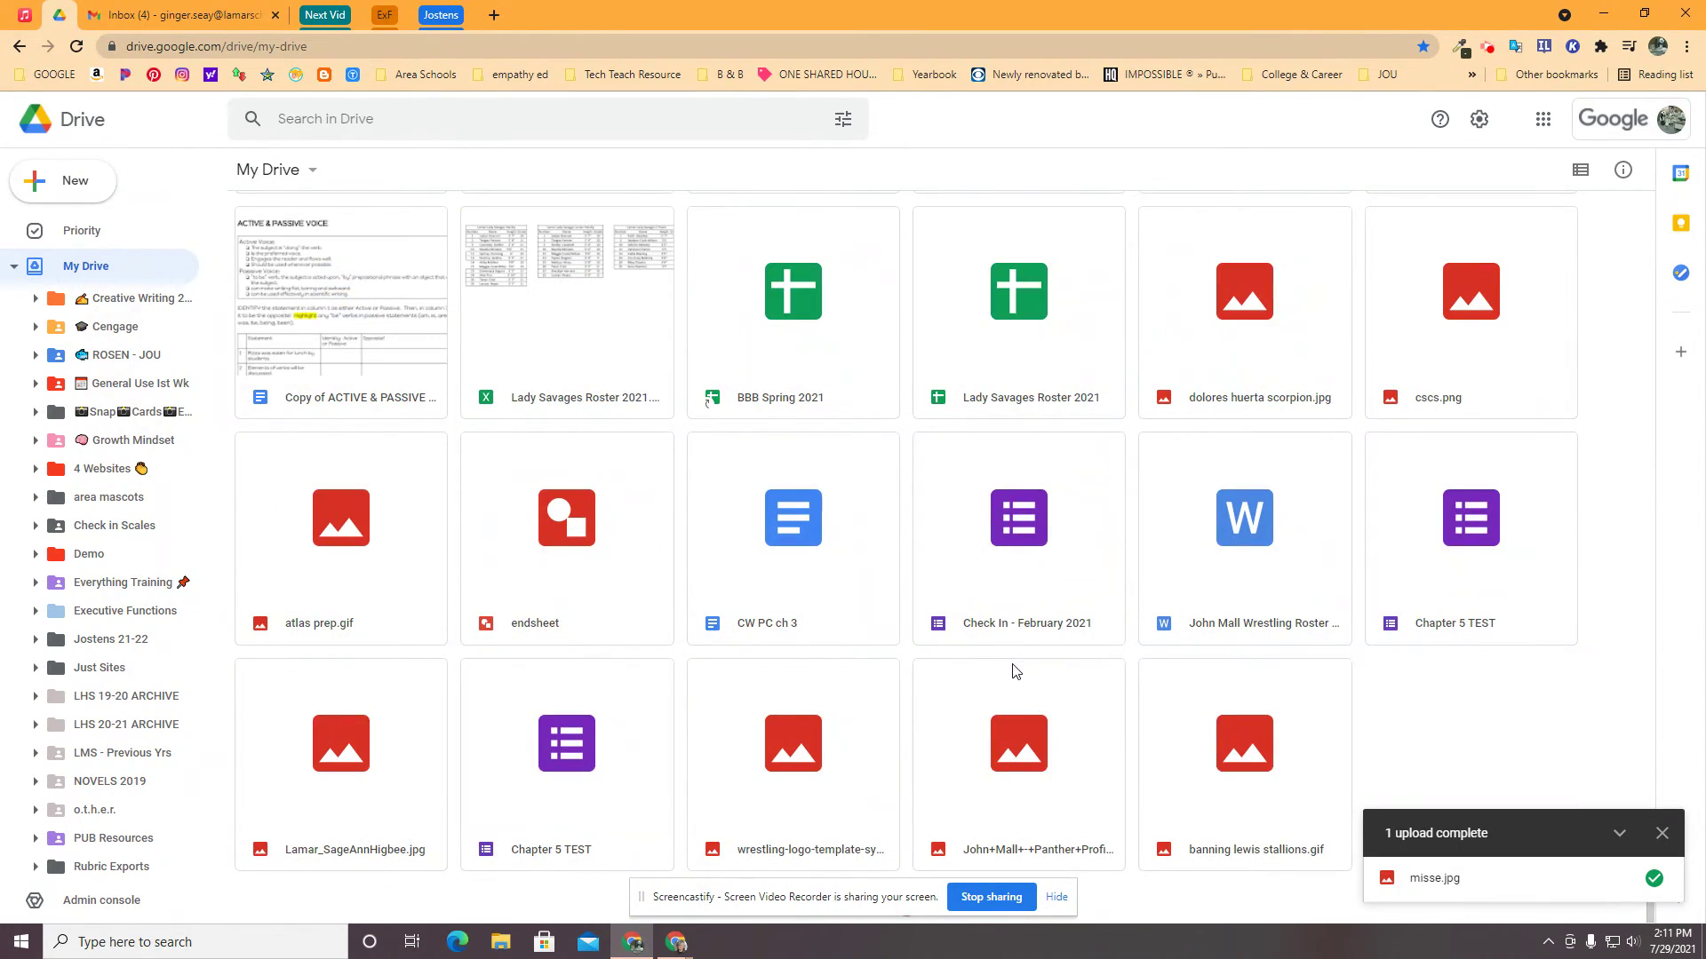
scroll(1019, 667, "down", 10)
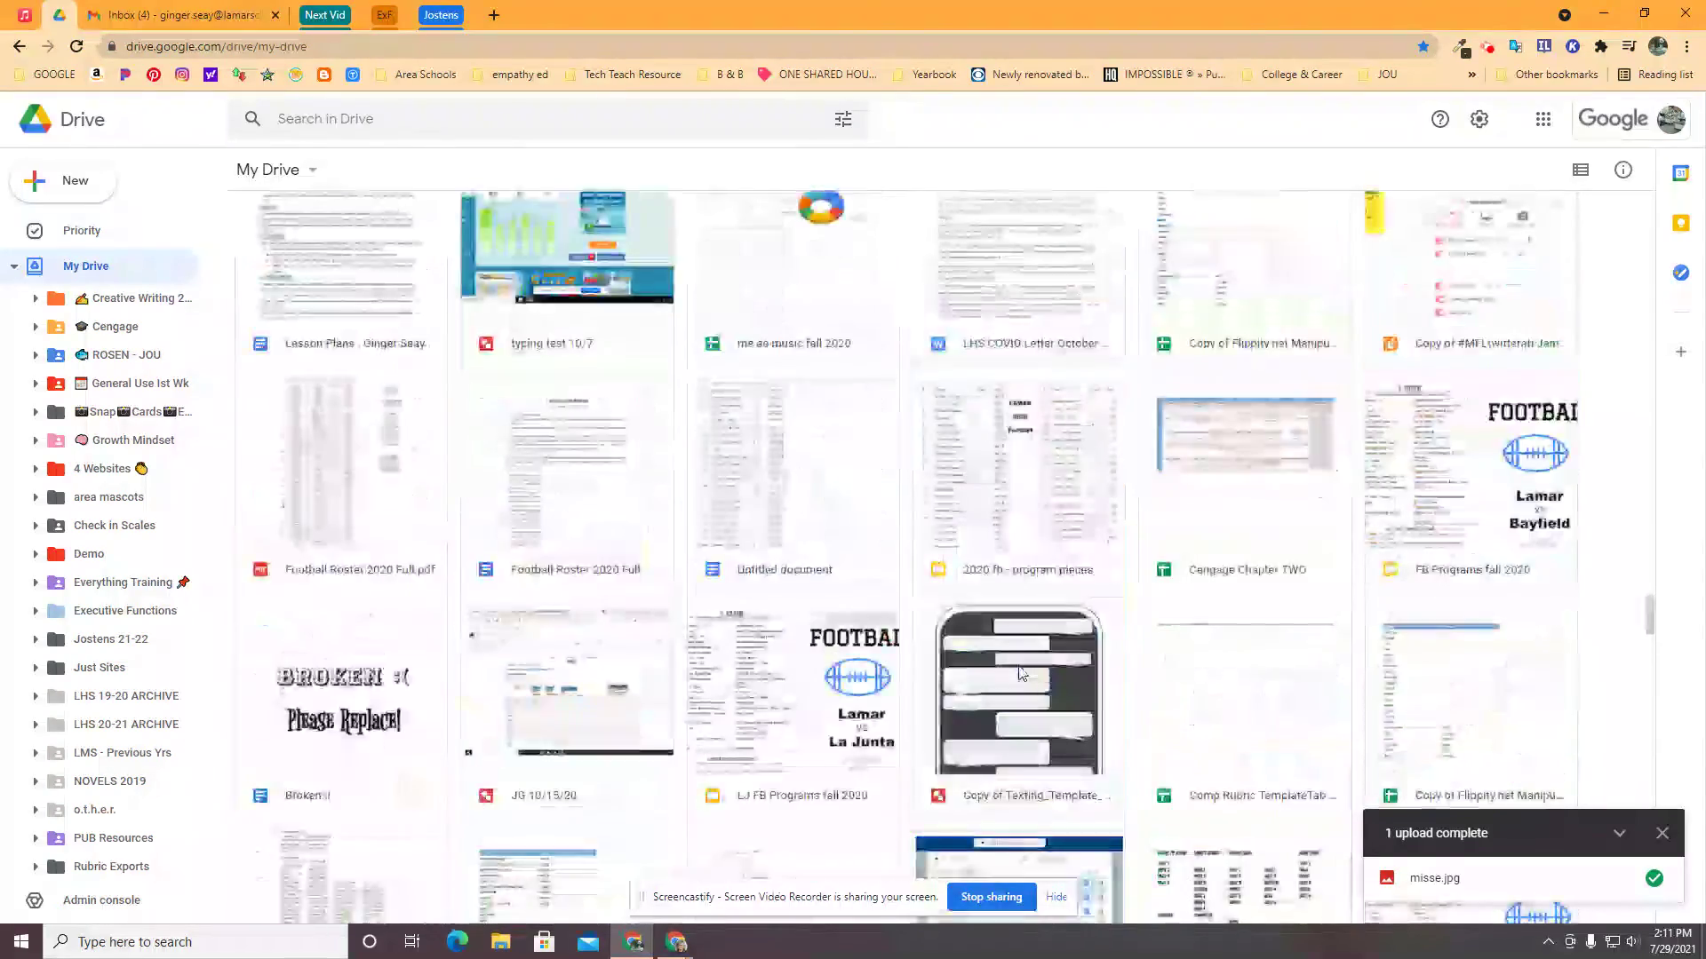
scroll(1020, 673, "up", 20)
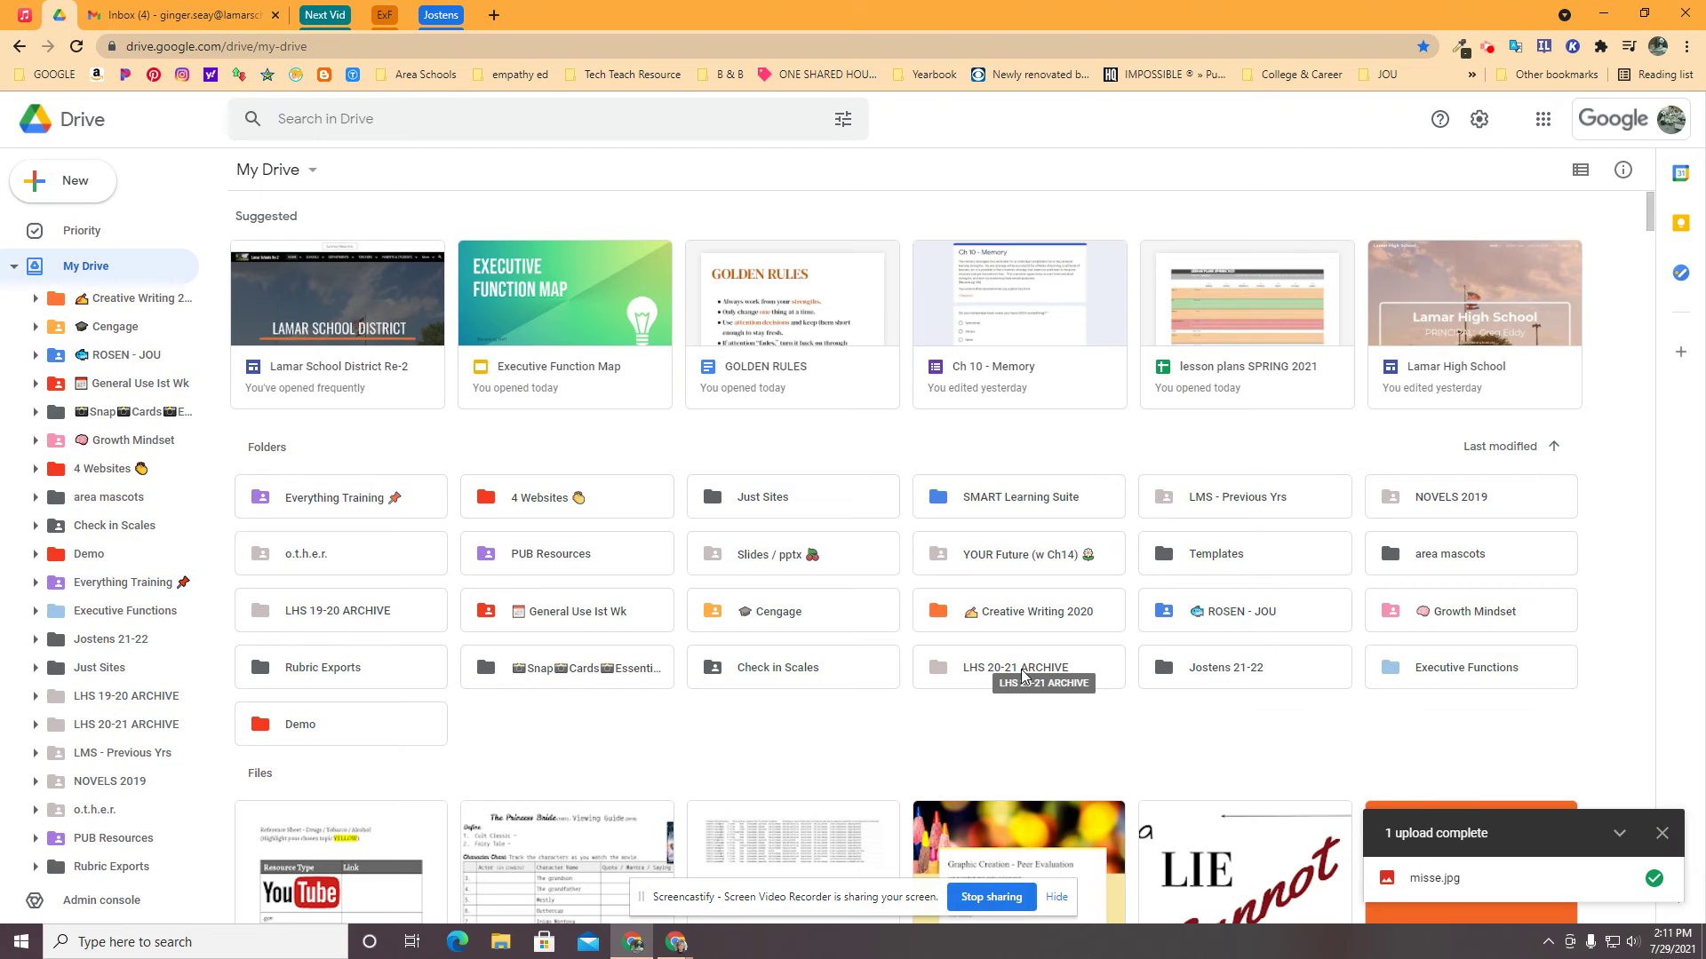
Step: Examine how the Creative Writing 2020 and Cengage folders are organized, including the CH 1 subfolder's files, and return to the Drive home
left_click(1050, 613)
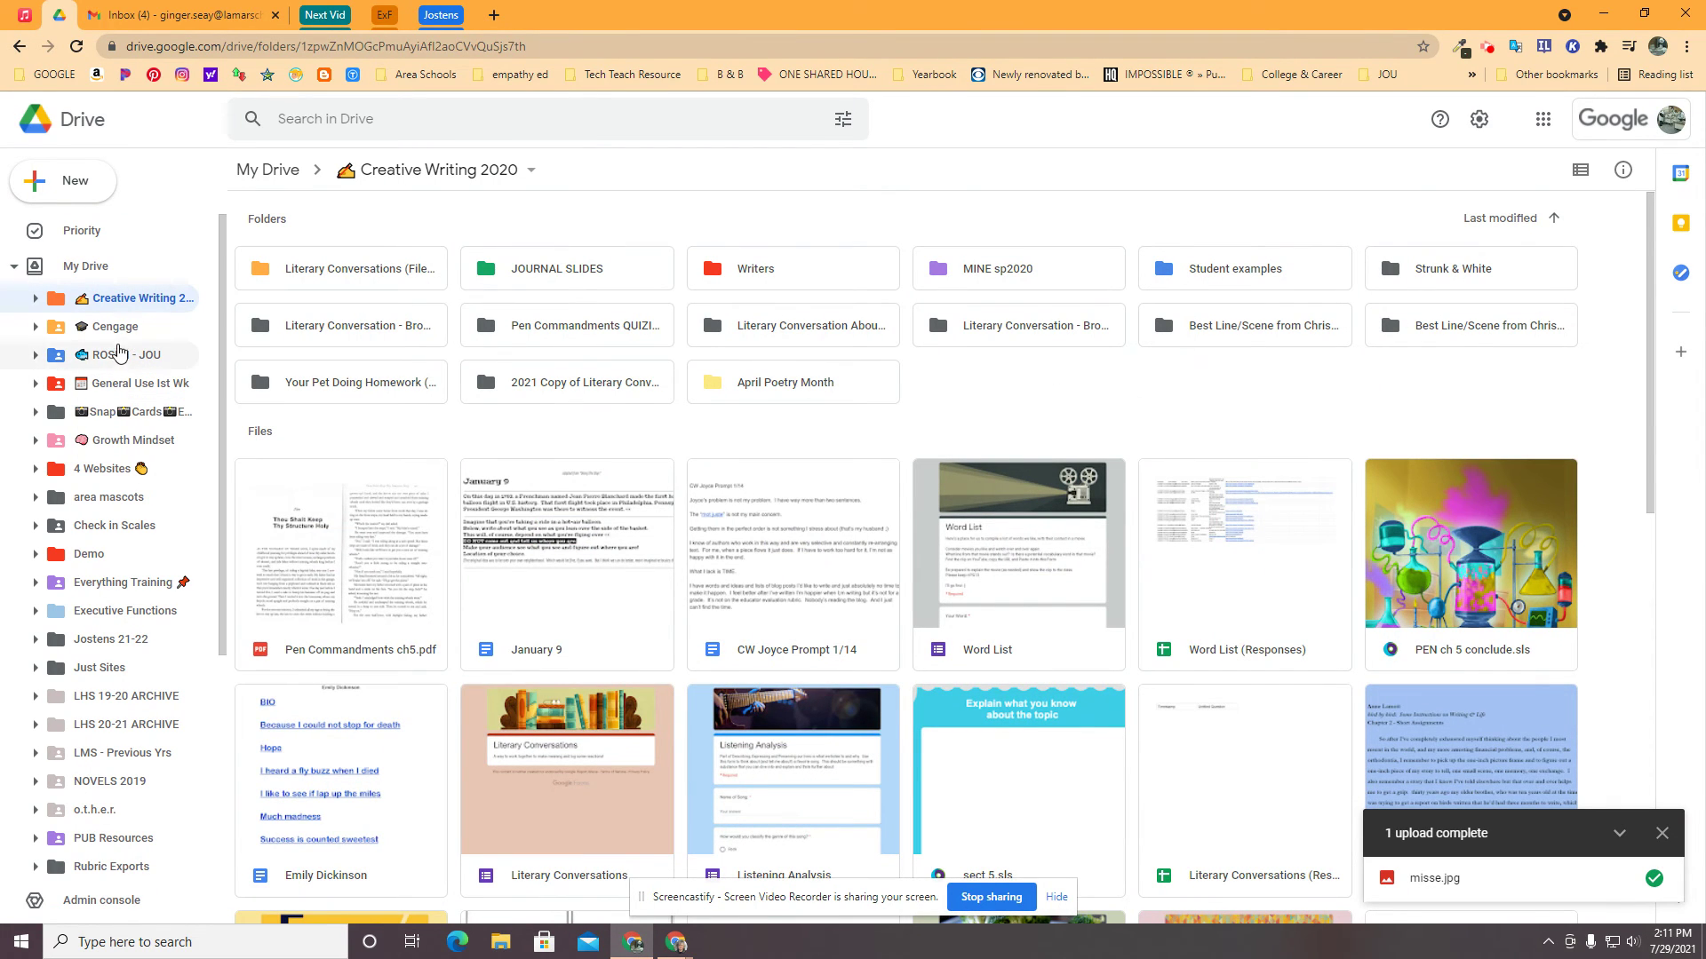
left_click(116, 327)
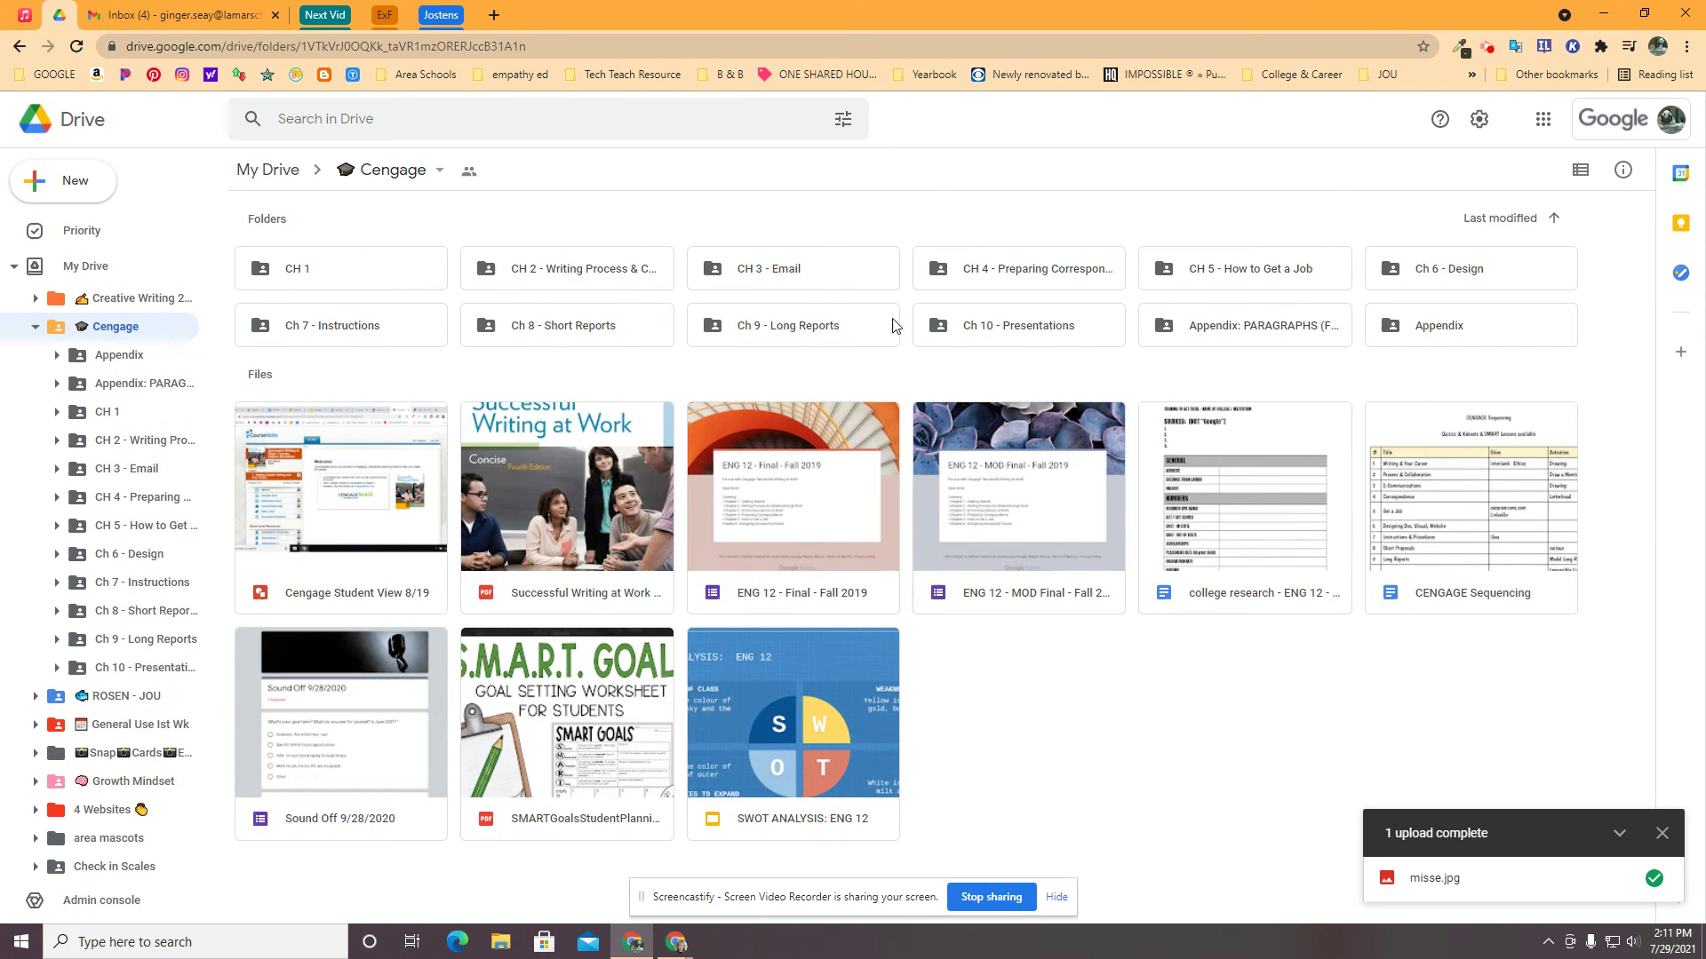
double_click(351, 267)
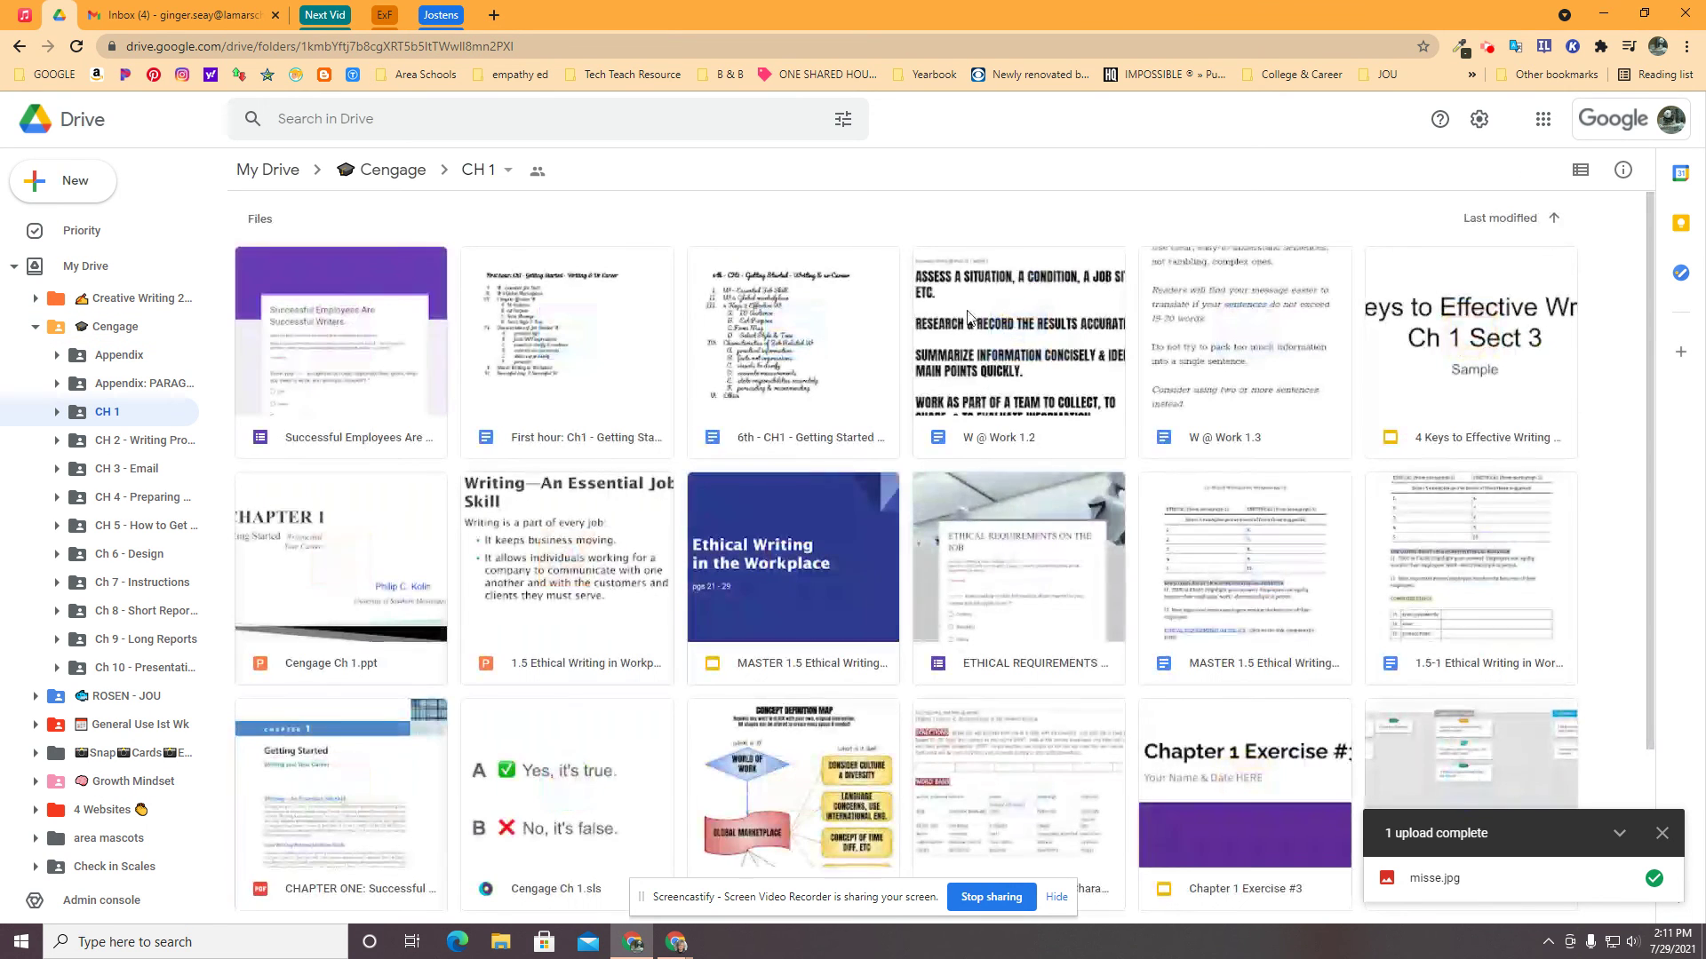
scroll(958, 551, "down", 3)
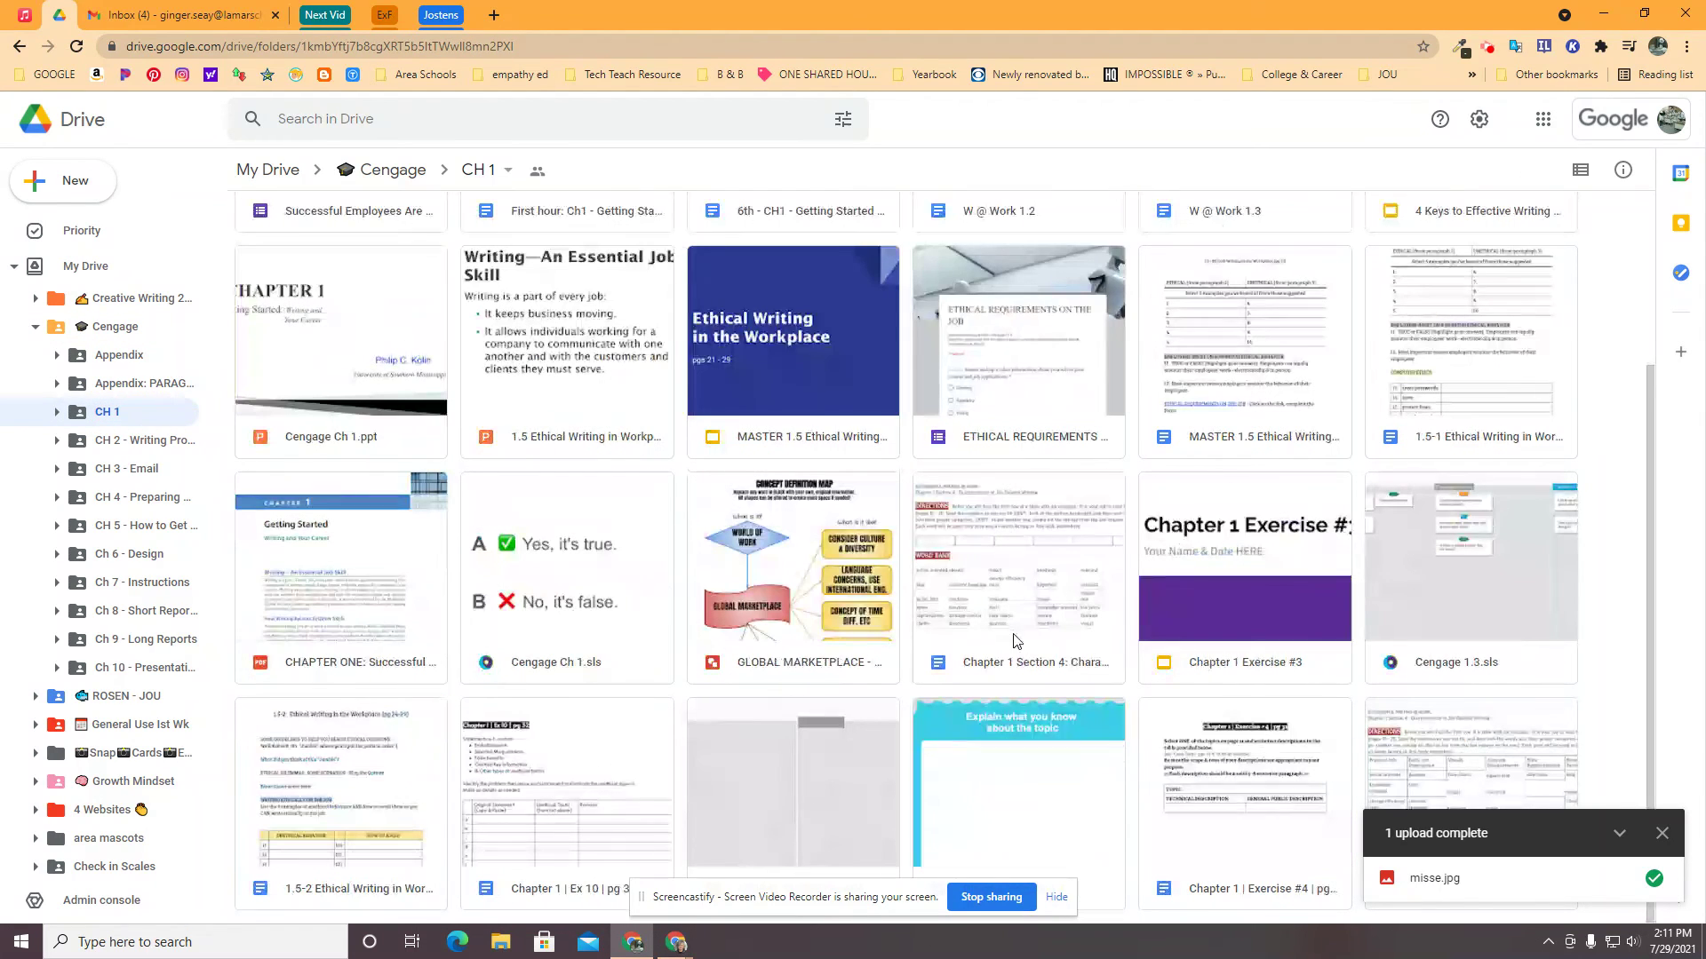
scroll(1021, 711, "up", 3)
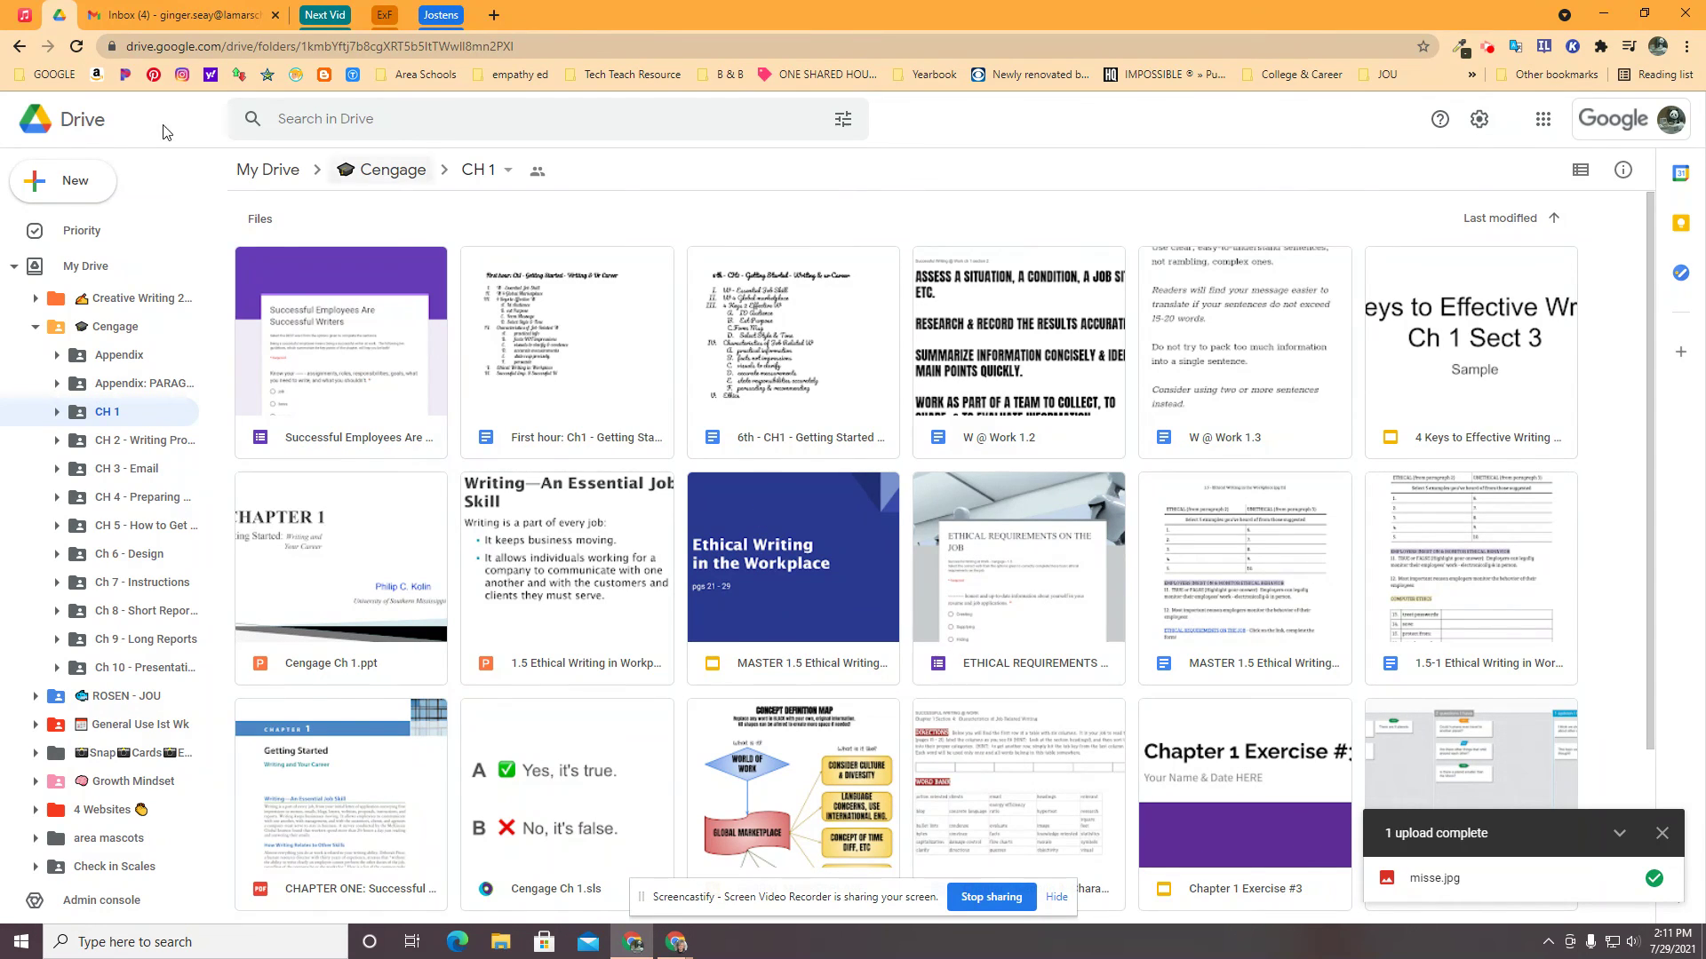
left_click(67, 119)
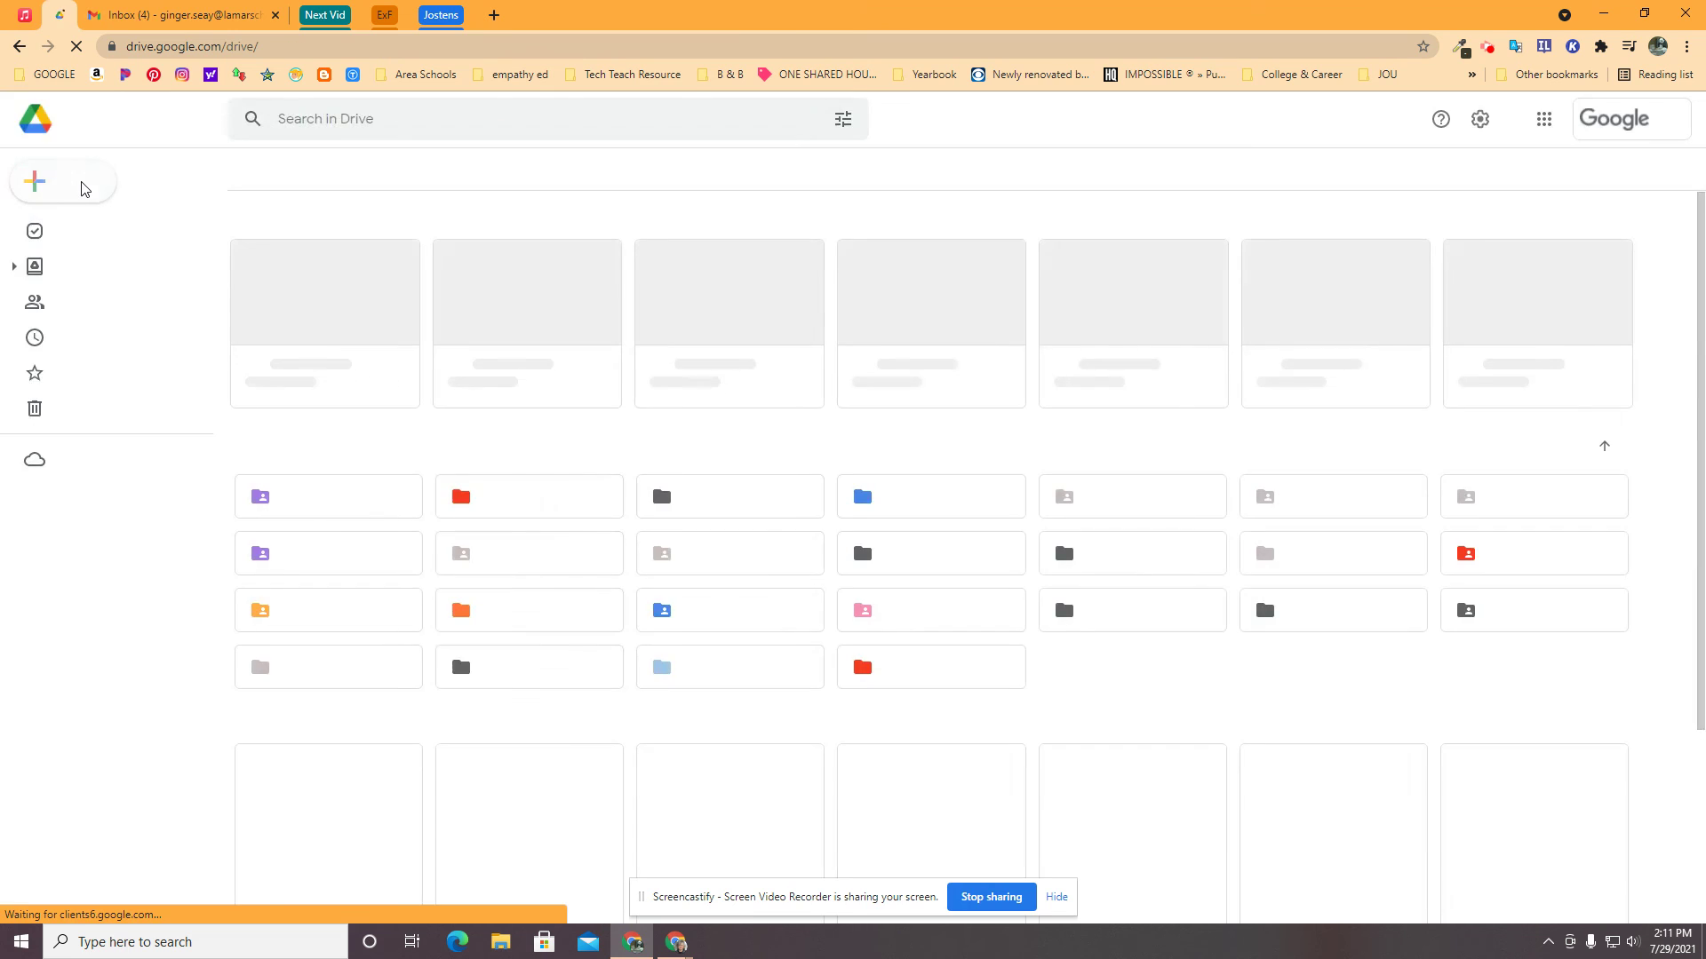